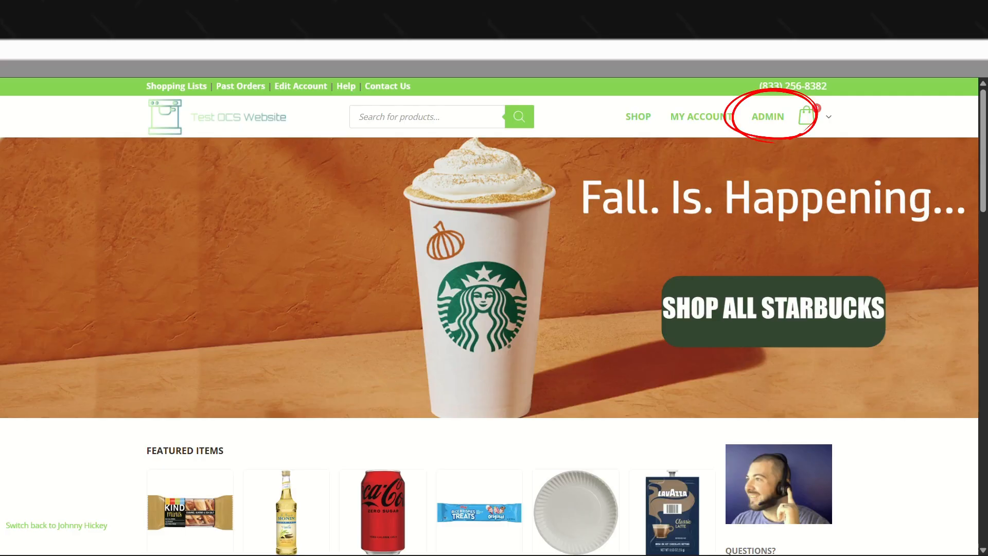
- Open the admin product list and search the products for "ski"
{"action": "mouse_move", "coordinate": [762, 118]}
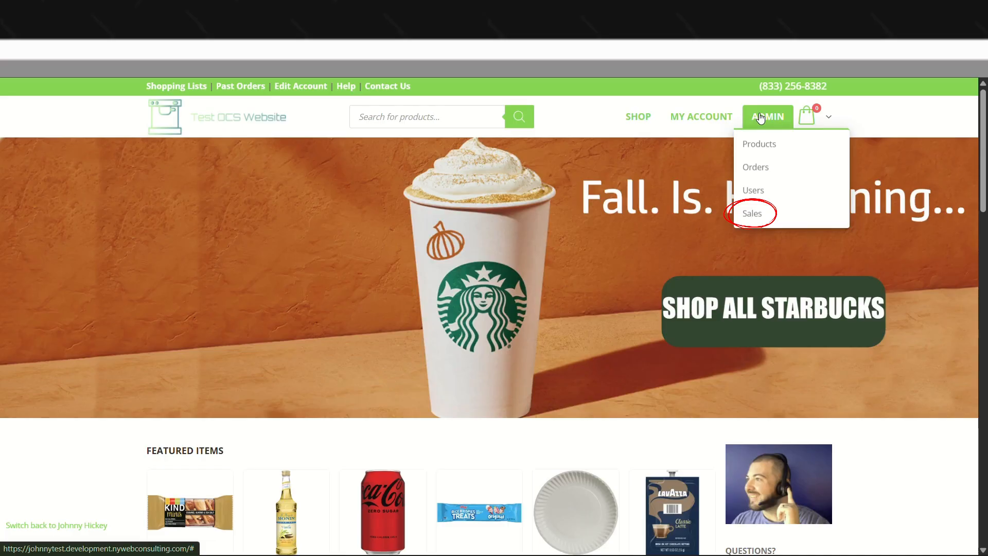
{"action": "left_click", "coordinate": [760, 144]}
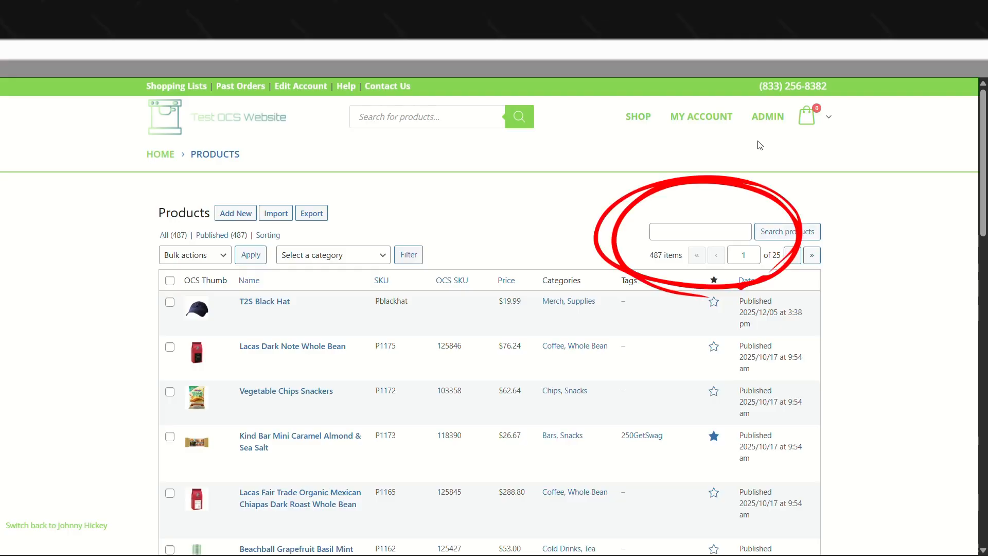
{"action": "left_click", "coordinate": [712, 230]}
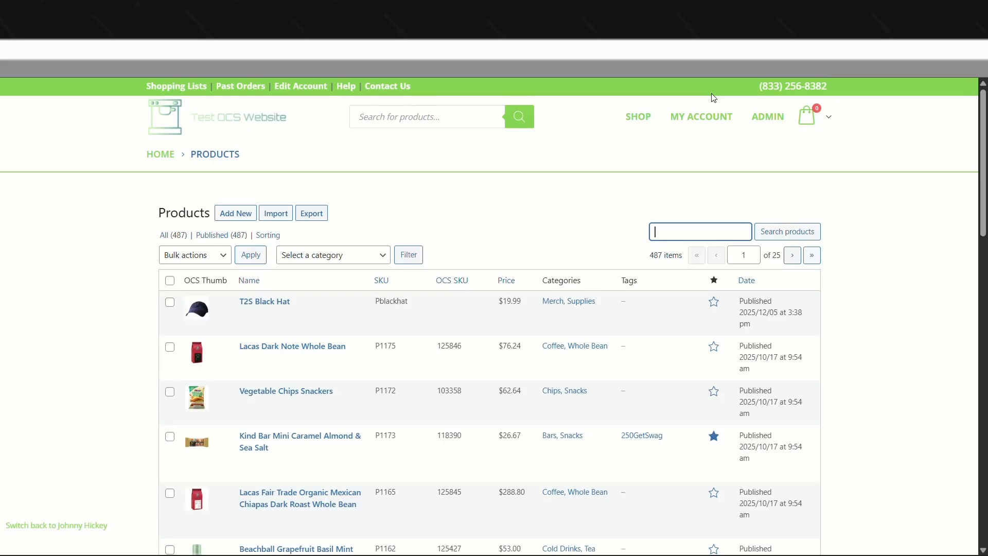
{"action": "type", "text": "ski"}
{"action": "key", "text": "Return"}
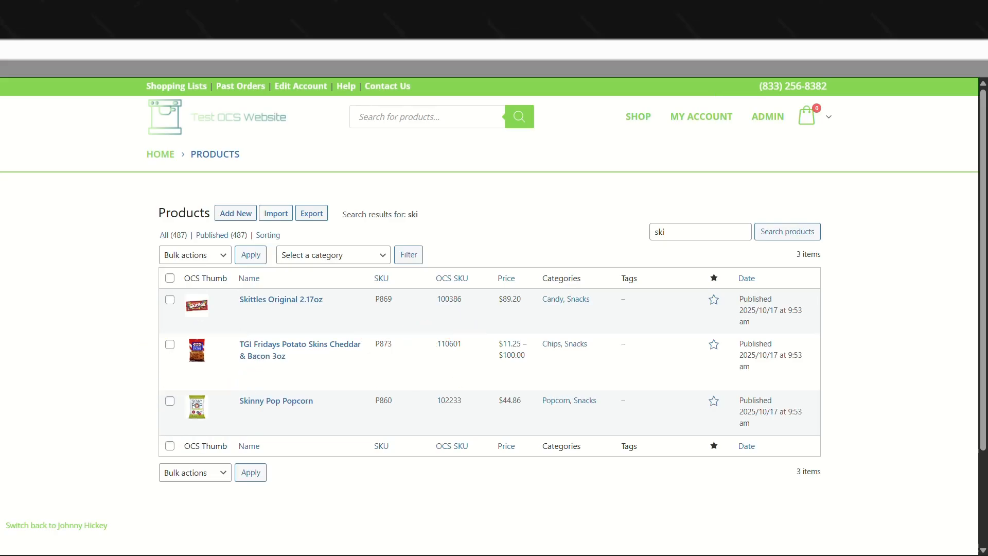
{"action": "mouse_move", "coordinate": [315, 354]}
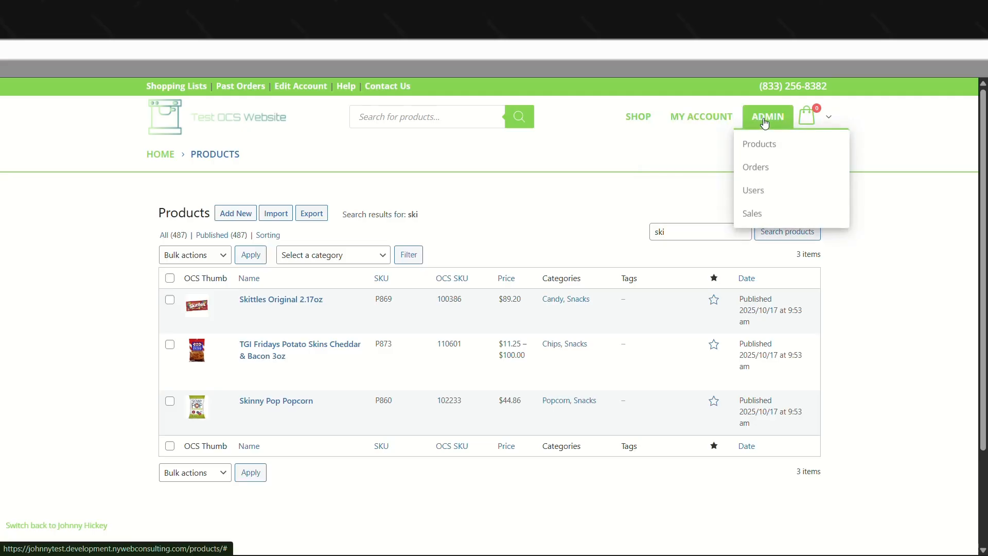
- Reopen the full product list and quick-edit Vegetable Chips Snackers, changing its title to "Vegetable Chips Snackers 1oz"
{"action": "left_click", "coordinate": [780, 151]}
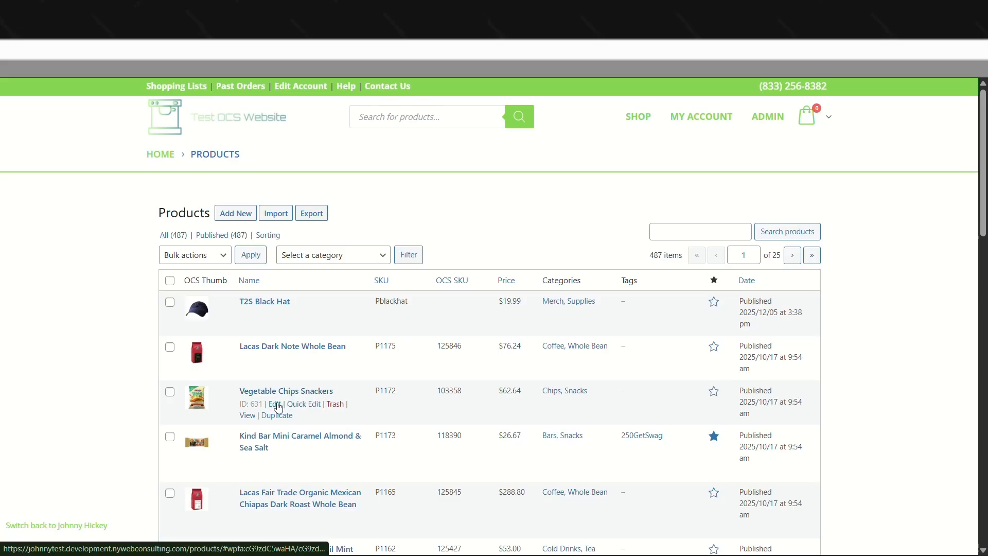
{"action": "left_click", "coordinate": [313, 408]}
{"action": "scroll", "coordinate": [558, 381], "scroll_direction": "down", "scroll_amount": 3}
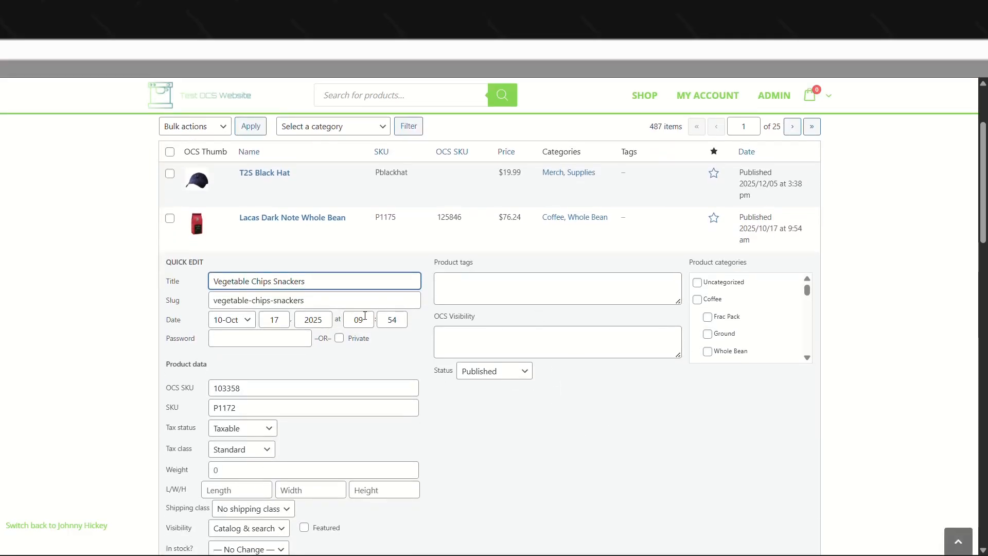
{"action": "scroll", "coordinate": [484, 350], "scroll_direction": "down", "scroll_amount": 1}
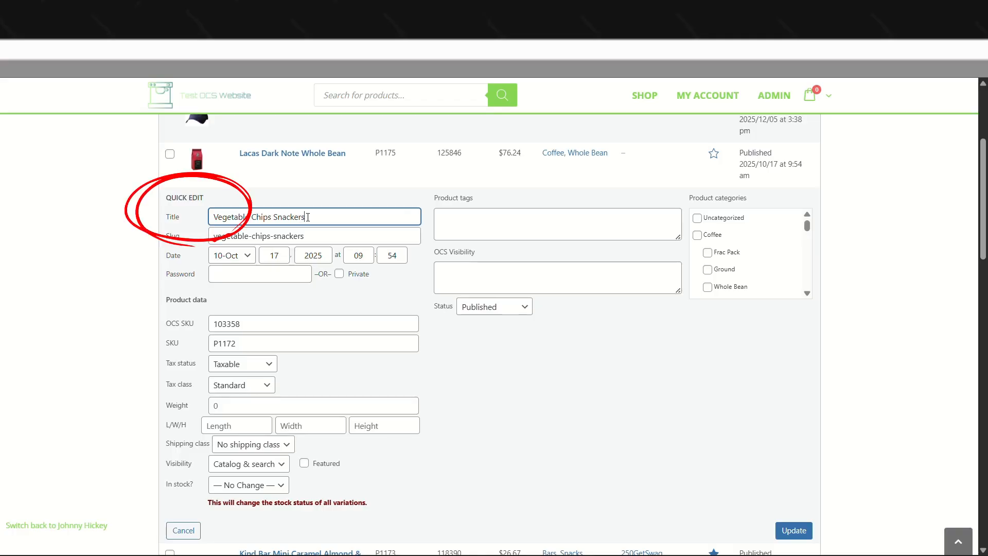
{"action": "scroll", "coordinate": [770, 242], "scroll_direction": "down", "scroll_amount": 5}
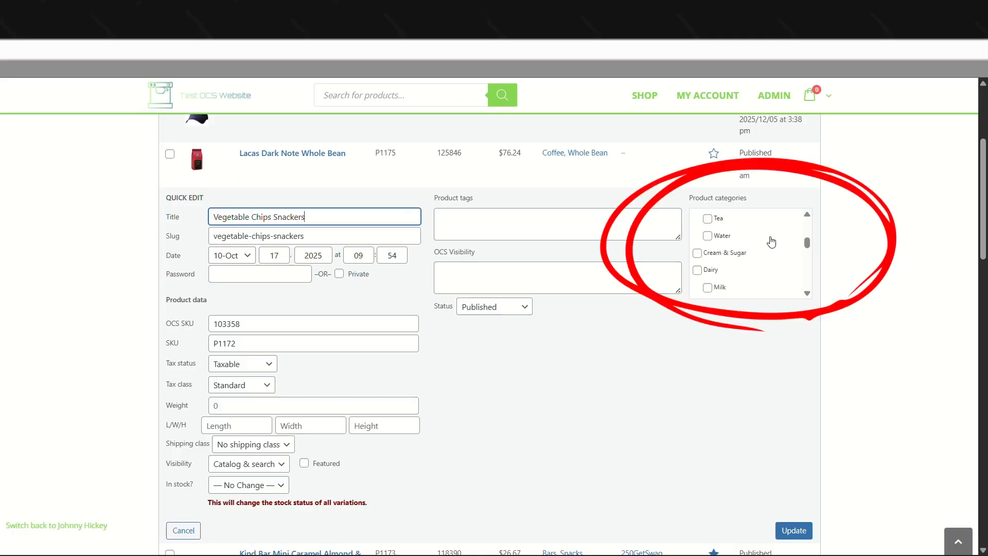
{"action": "scroll", "coordinate": [771, 242], "scroll_direction": "up", "scroll_amount": 3}
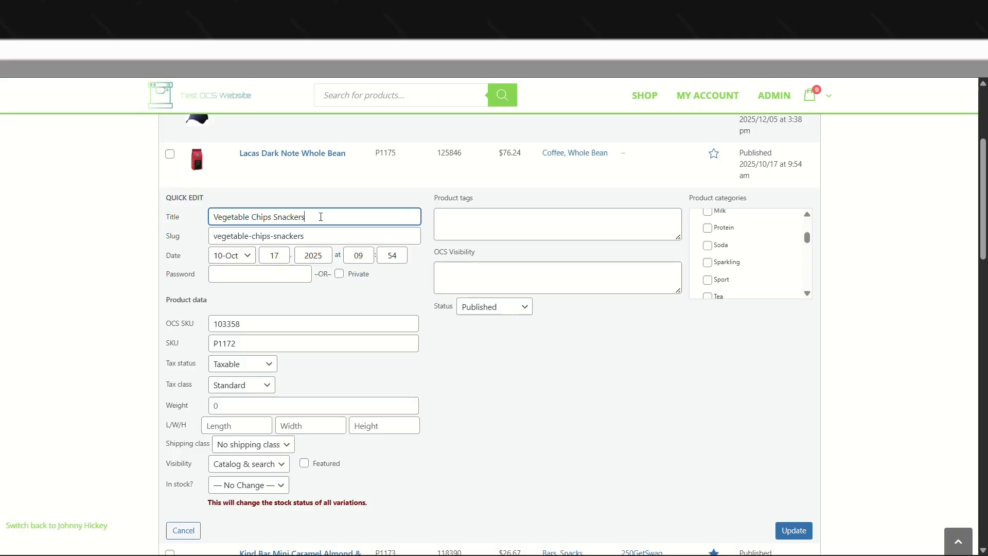
{"action": "type", "text": "1oz"}
- Try assigning the Coffee, Frac Pack, Ground and Whole Bean categories to the chips product, and clear those selections again
{"action": "scroll", "coordinate": [767, 263], "scroll_direction": "up", "scroll_amount": 5}
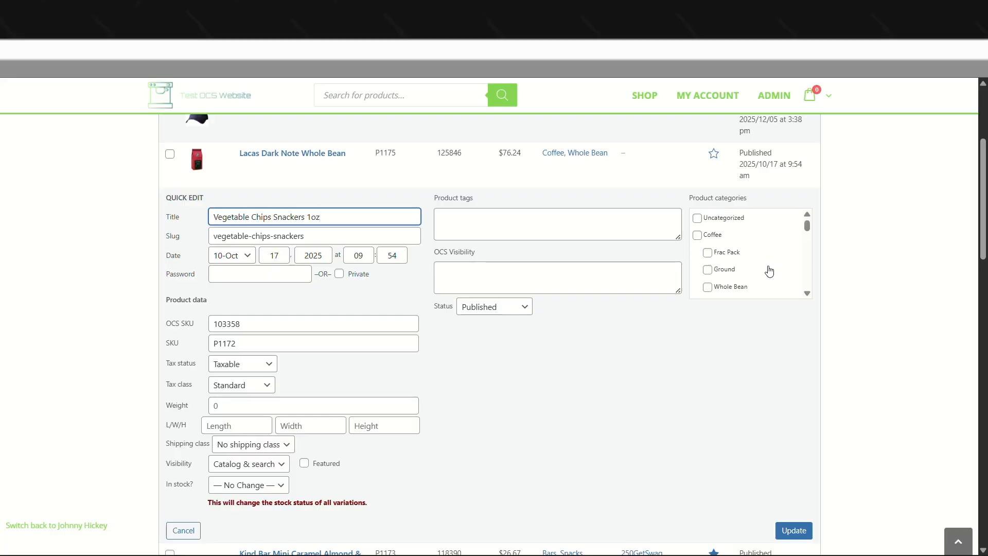
{"action": "left_click", "coordinate": [747, 236]}
{"action": "left_click", "coordinate": [747, 253]}
{"action": "left_click", "coordinate": [749, 270]}
{"action": "left_click", "coordinate": [749, 287]}
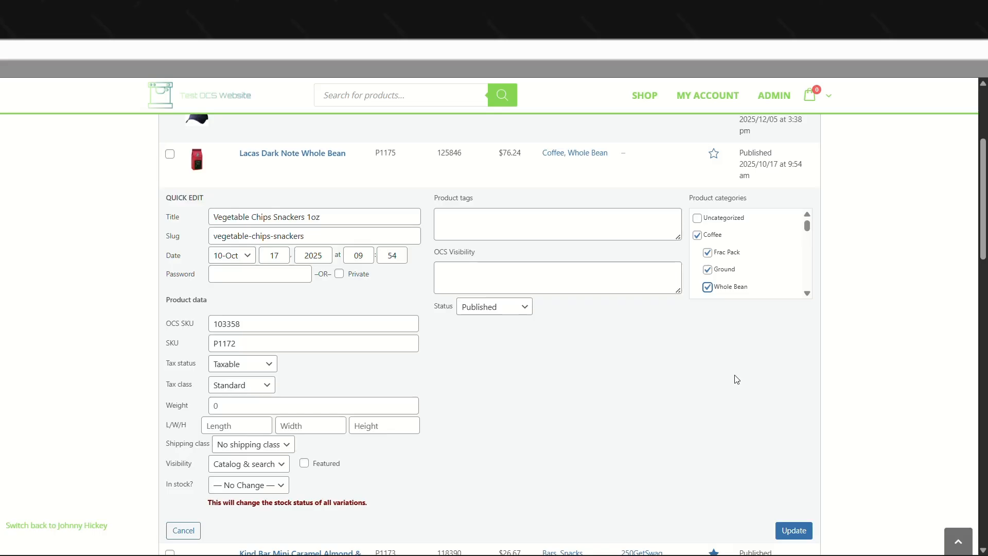
{"action": "left_click", "coordinate": [746, 237]}
{"action": "left_click", "coordinate": [747, 253]}
{"action": "left_click", "coordinate": [745, 270]}
- Check the Snacks and Chips category assignments and set the chips product's status to Draft in the quick edit
{"action": "scroll", "coordinate": [740, 285], "scroll_direction": "down", "scroll_amount": 3}
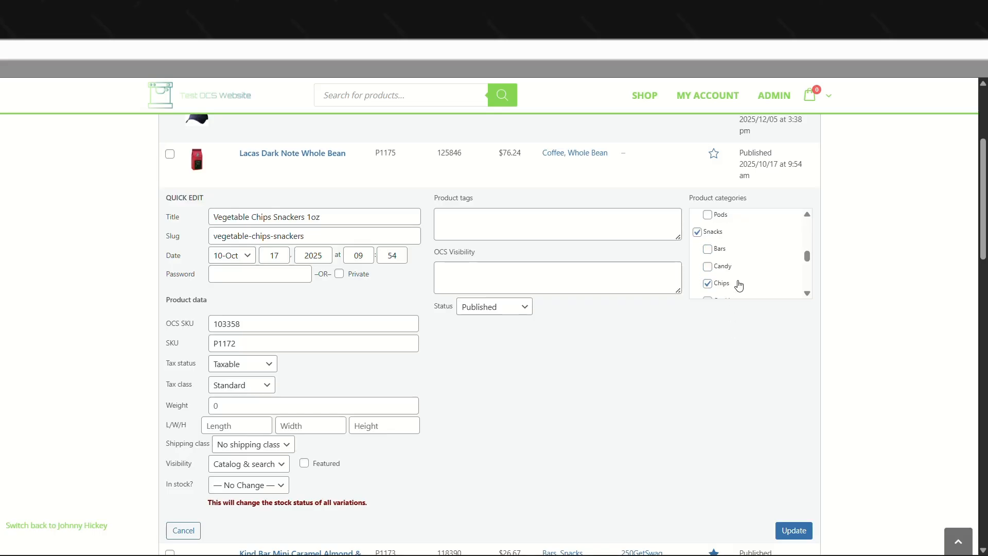
{"action": "left_click", "coordinate": [518, 311]}
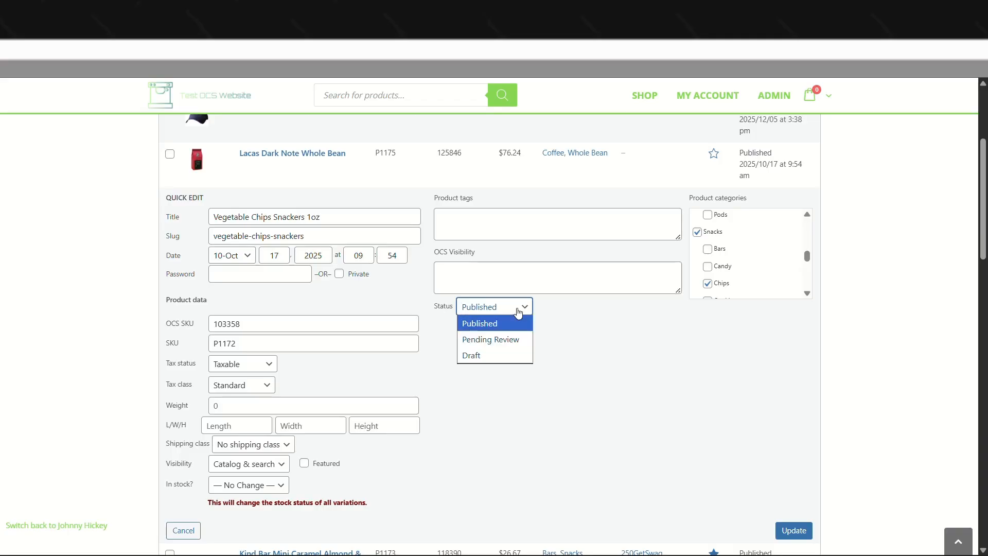
{"action": "left_click", "coordinate": [516, 358]}
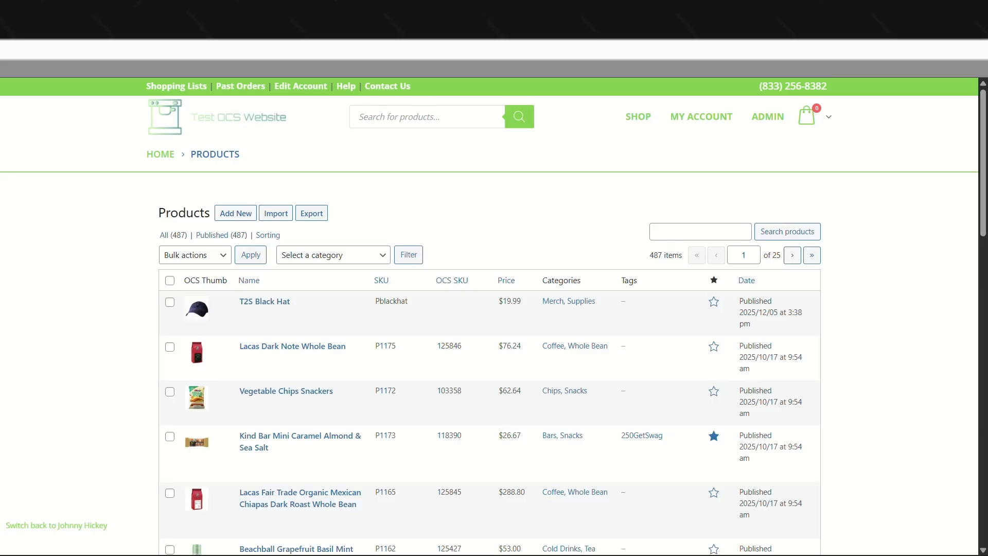
- Open the store home page in a new tab and copy the first featured item's name, Kind Bar Mini Caramel Almond & Sea Salt
{"action": "right_click", "coordinate": [263, 125]}
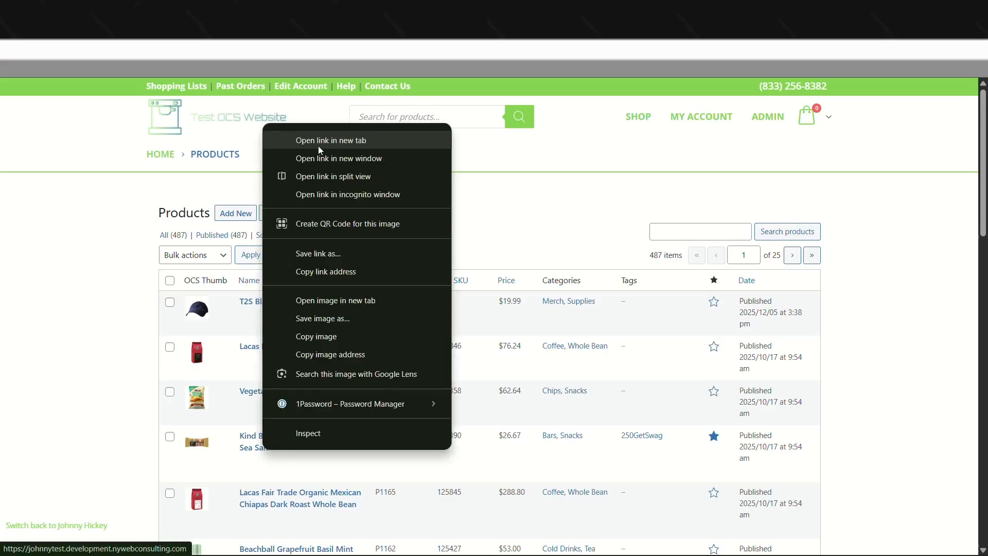
{"action": "left_click", "coordinate": [319, 145]}
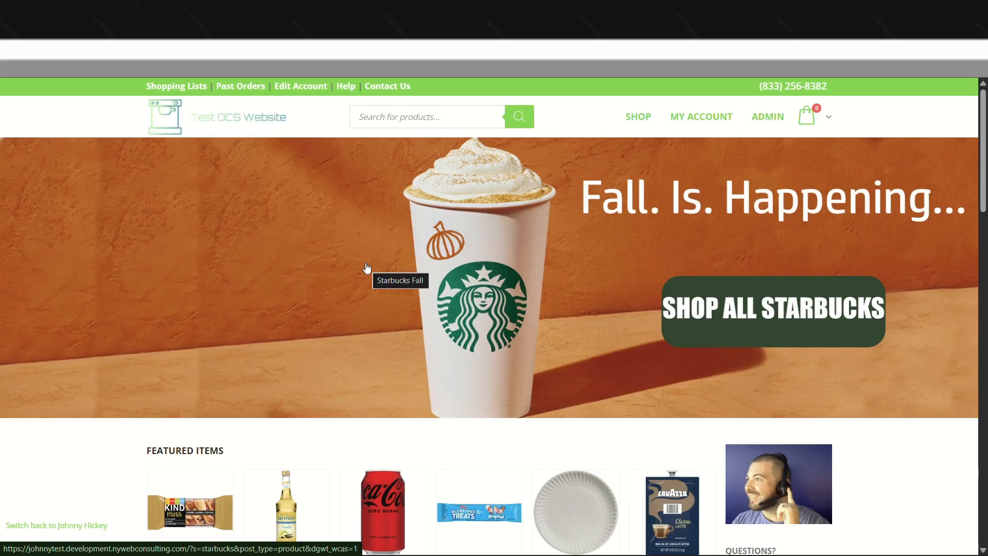
{"action": "scroll", "coordinate": [485, 304], "scroll_direction": "down", "scroll_amount": 3}
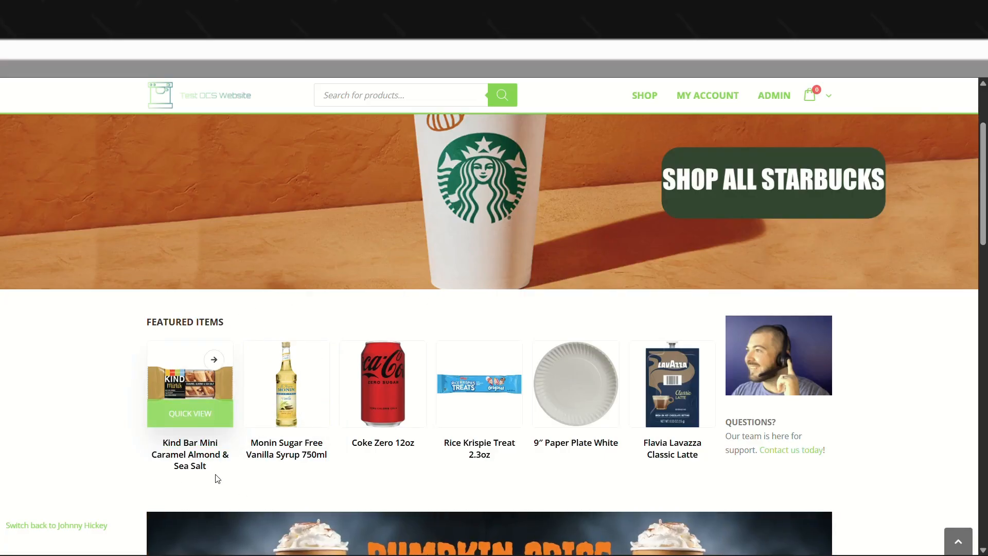
{"action": "left_click_drag", "start_coordinate": [204, 465], "coordinate": [163, 443]}
{"action": "key", "text": "ctrl+c"}
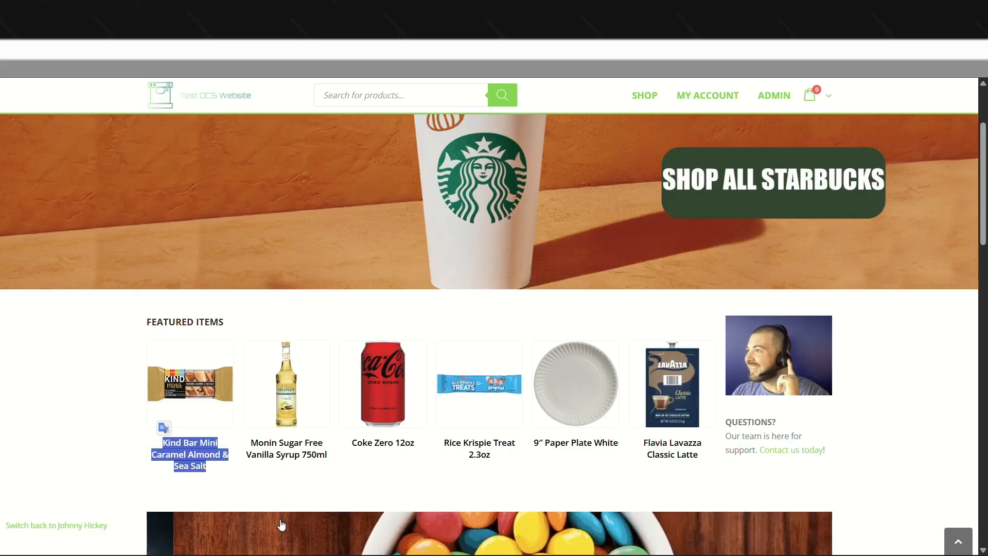
- Search the admin product list for the copied name, Kind Bar Mini Caramel Almond & Sea Salt
{"action": "key", "text": "ctrl+Tab"}
{"action": "key", "text": "ctrl+v"}
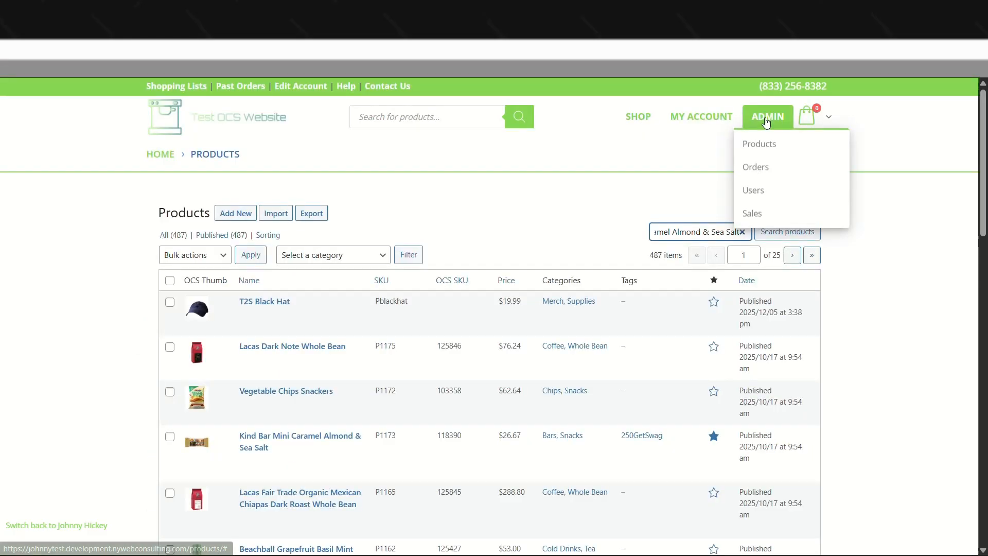
{"action": "left_click", "coordinate": [810, 231]}
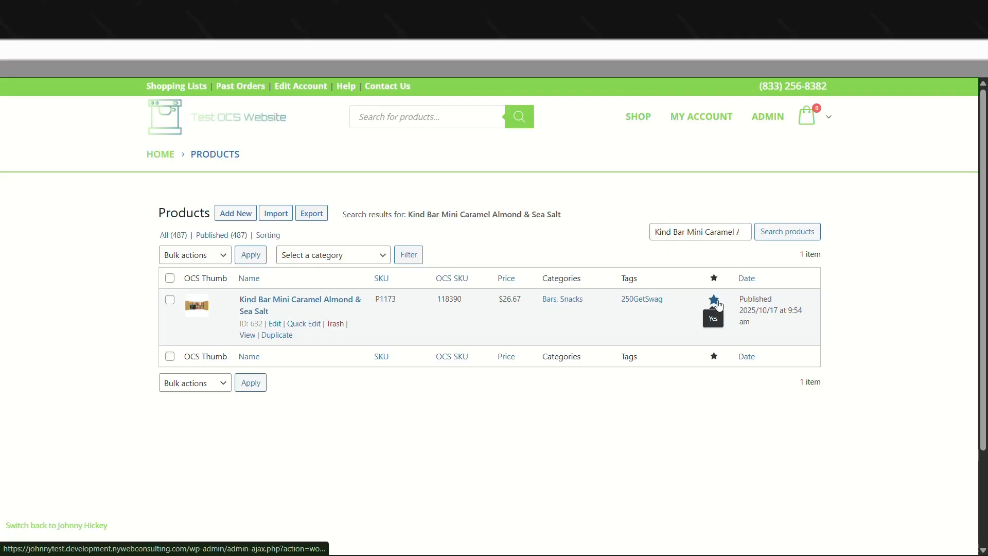
- Remove the Kind Bar Mini from the featured products, check the refreshed home page, and mark the product as featured again
{"action": "left_click", "coordinate": [718, 306]}
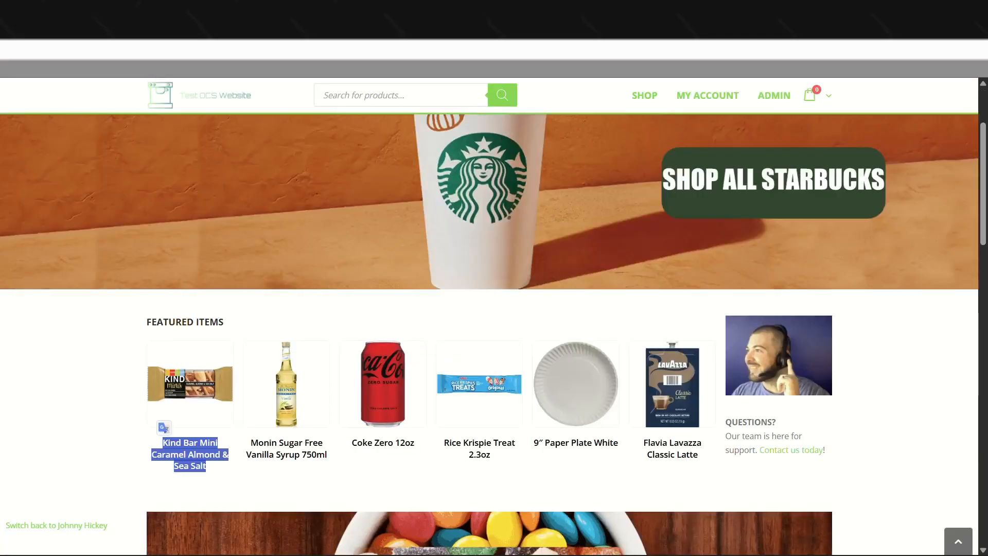
{"action": "key", "text": "F5"}
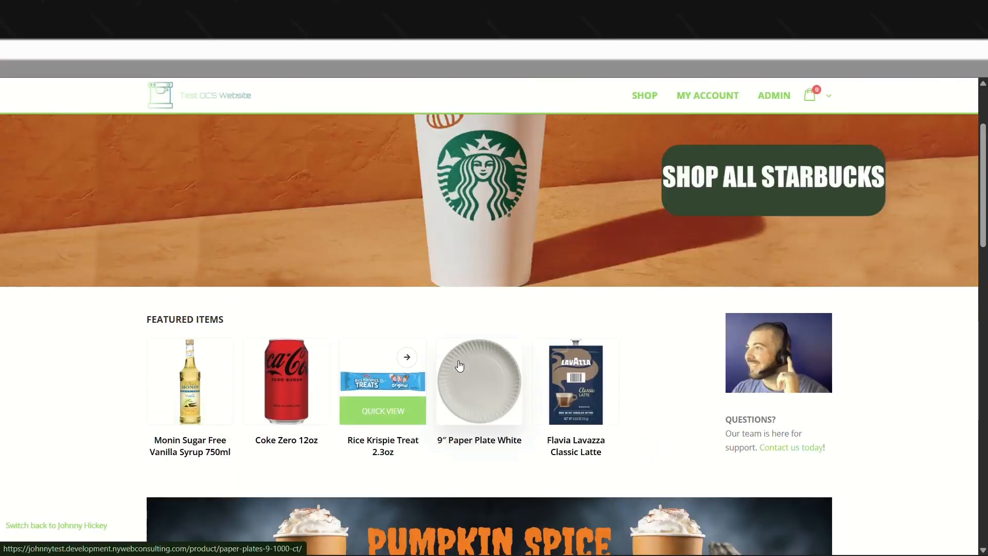
{"action": "left_click", "coordinate": [231, 20]}
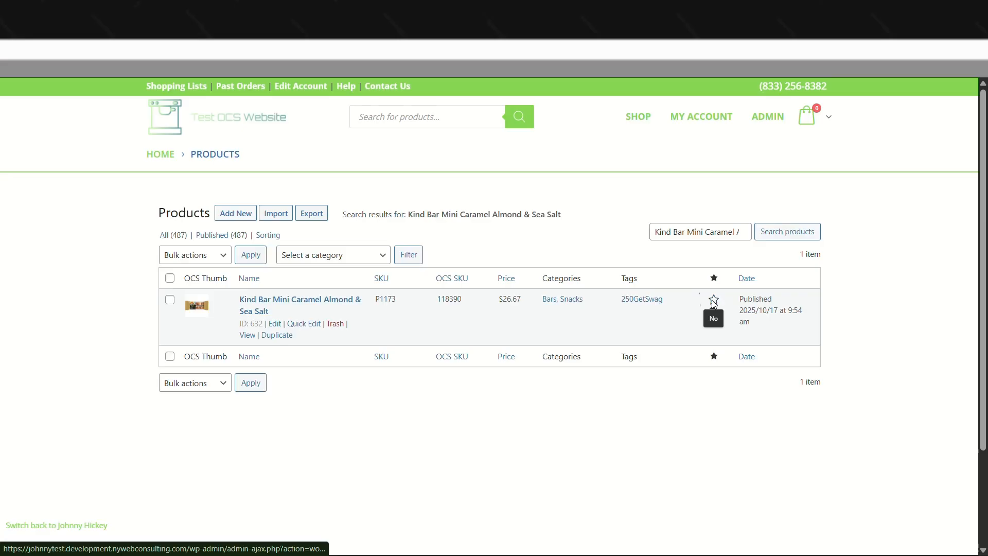
{"action": "left_click", "coordinate": [714, 303]}
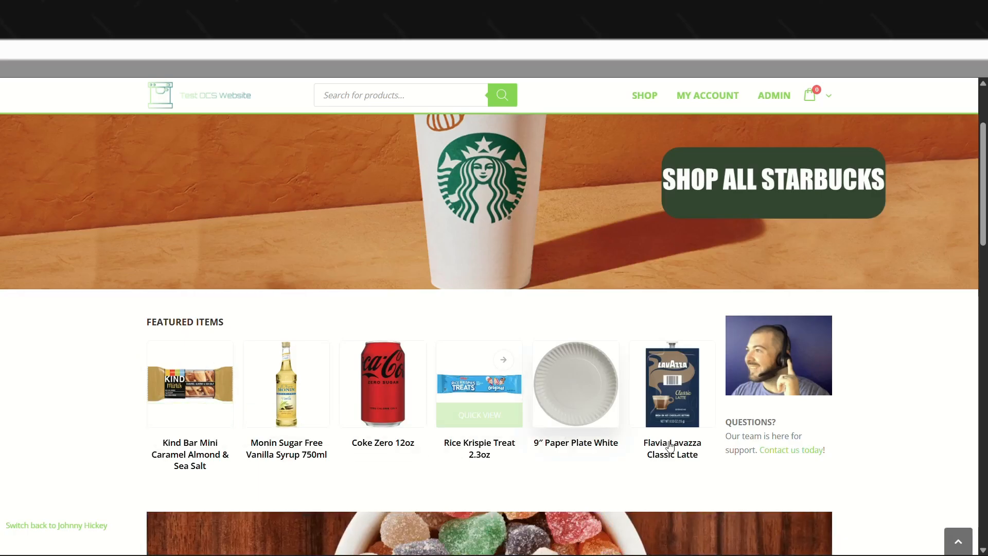
- Open the admin orders list and open the completed order's details
{"action": "scroll", "coordinate": [952, 427], "scroll_direction": "up", "scroll_amount": 1}
{"action": "scroll", "coordinate": [952, 427], "scroll_direction": "up", "scroll_amount": 1}
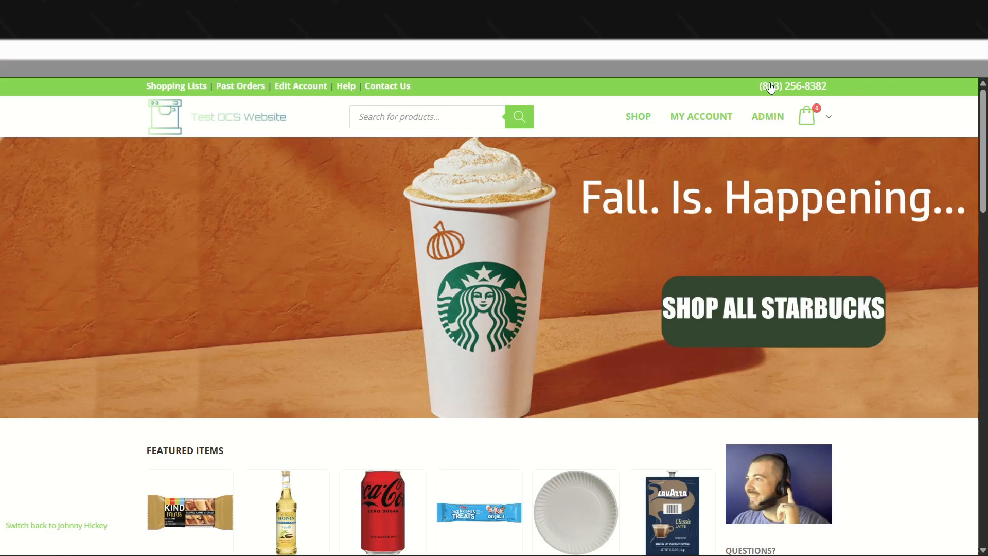
{"action": "mouse_move", "coordinate": [759, 116]}
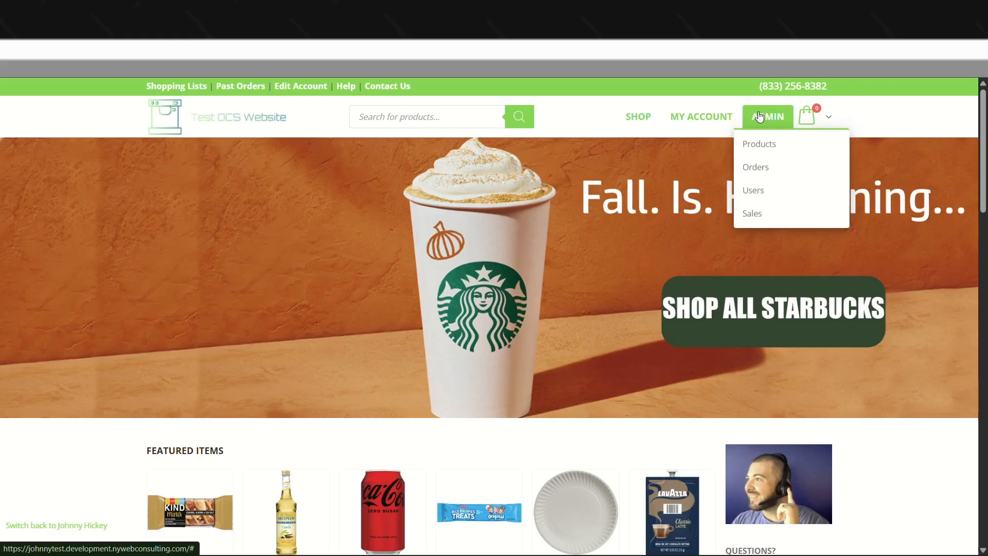
{"action": "left_click", "coordinate": [766, 163]}
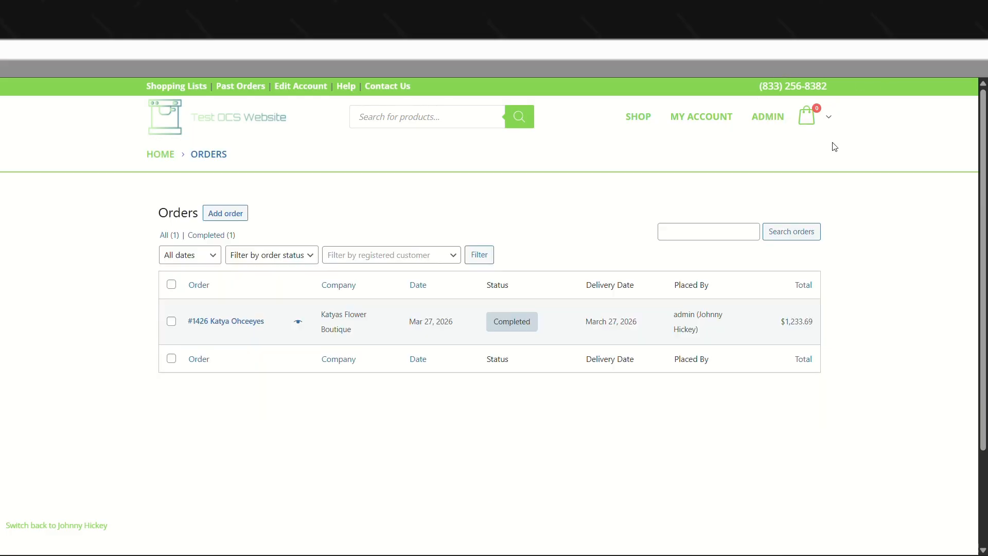
{"action": "left_click", "coordinate": [224, 322]}
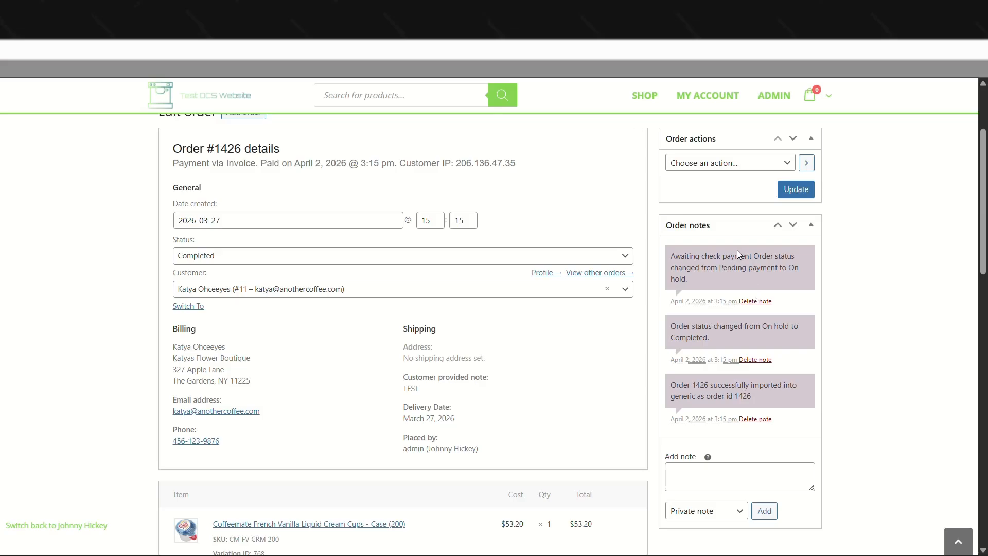
- Review the order's line items, applied coupons, totals and status
{"action": "scroll", "coordinate": [669, 360], "scroll_direction": "down", "scroll_amount": 5}
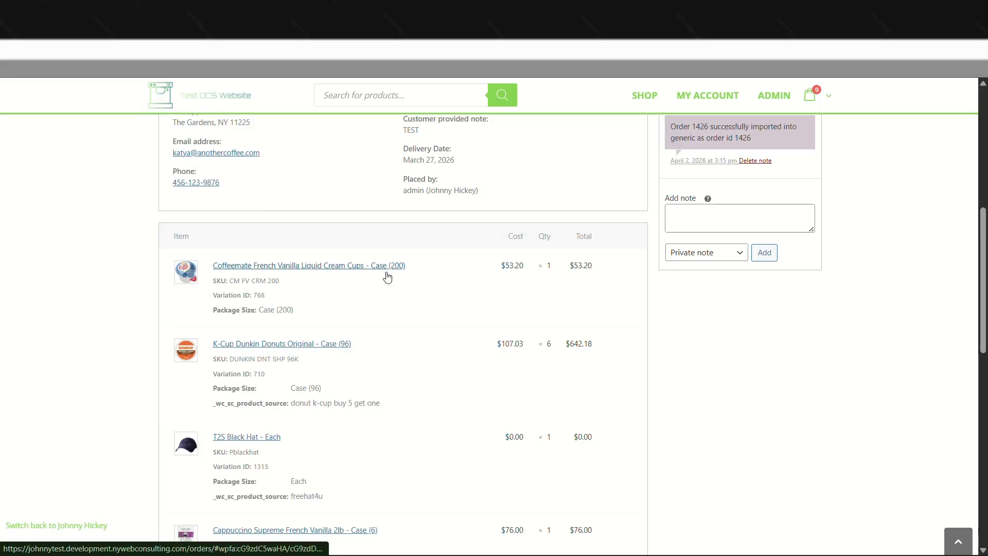
{"action": "scroll", "coordinate": [376, 275], "scroll_direction": "down", "scroll_amount": 1}
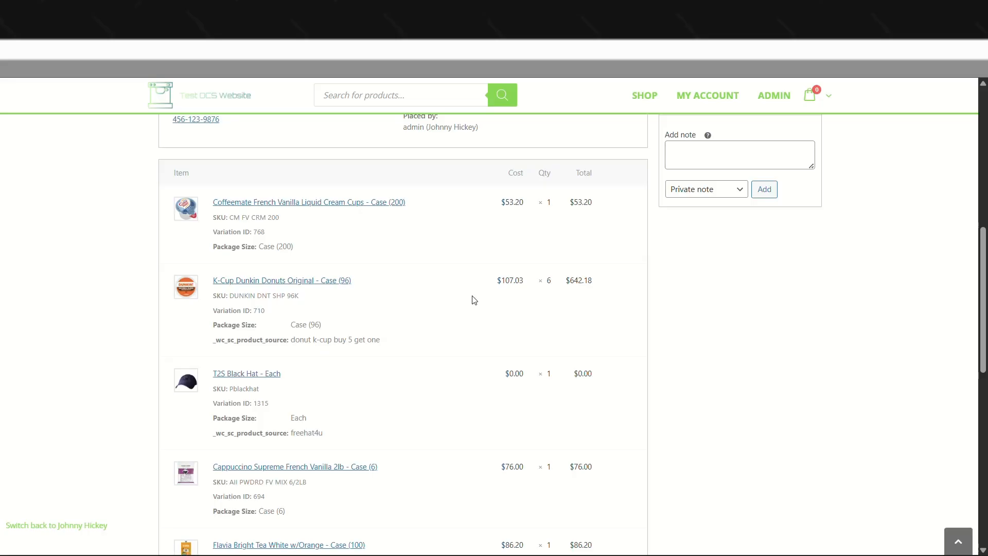
{"action": "scroll", "coordinate": [461, 305], "scroll_direction": "down", "scroll_amount": 6}
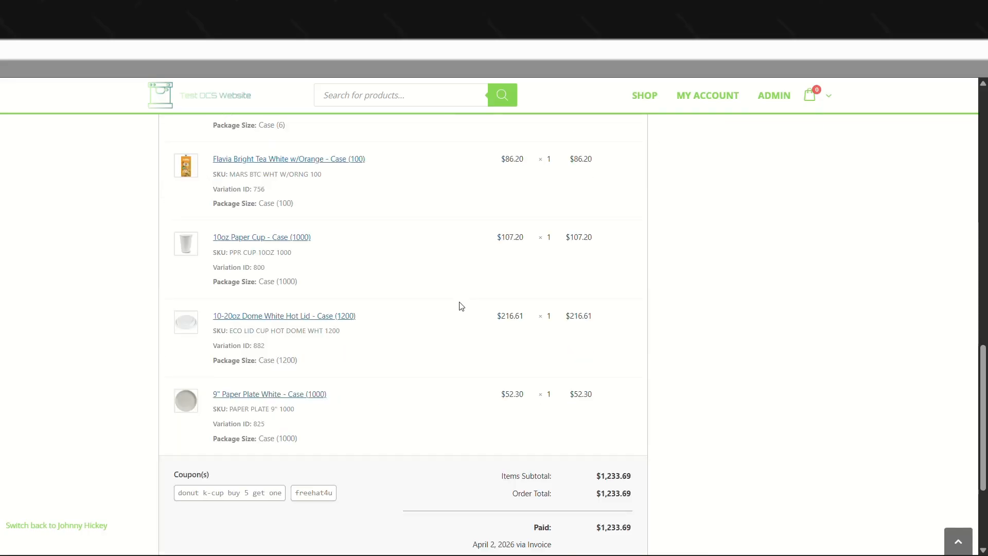
{"action": "scroll", "coordinate": [461, 306], "scroll_direction": "down", "scroll_amount": 1}
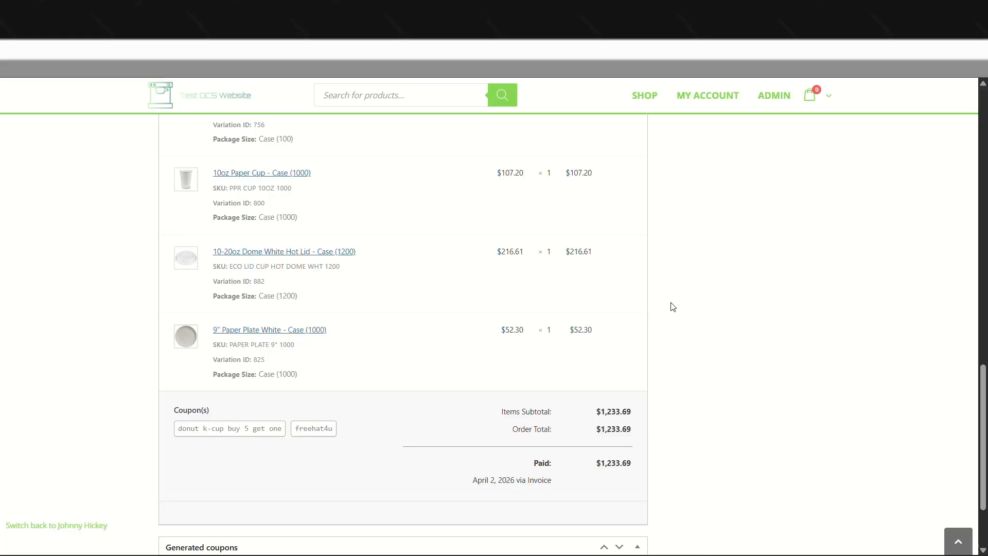
{"action": "scroll", "coordinate": [672, 307], "scroll_direction": "up", "scroll_amount": 8}
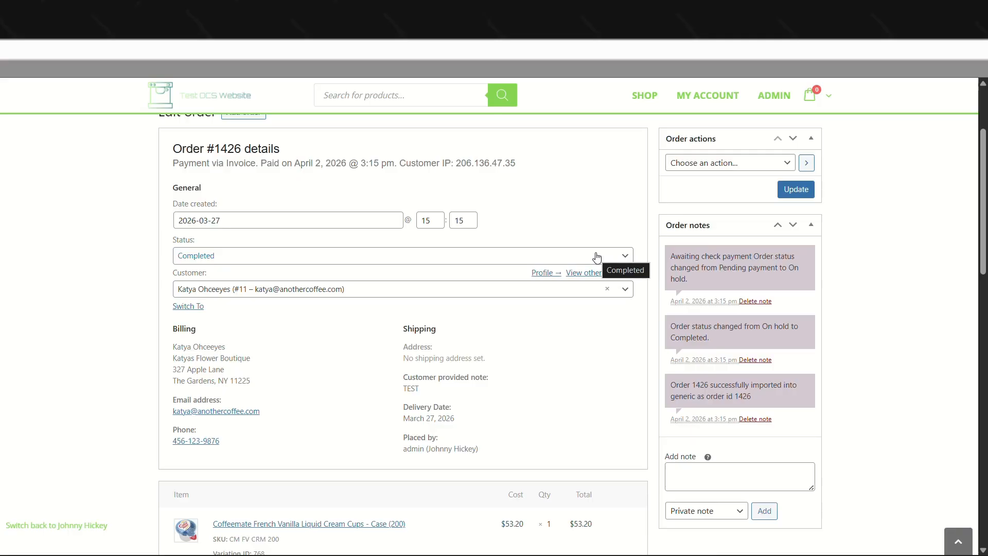
- Open the admin users list and switch to the account of the Colins Courthouse customer
{"action": "scroll", "coordinate": [597, 258], "scroll_direction": "up", "scroll_amount": 3}
{"action": "mouse_move", "coordinate": [767, 116]}
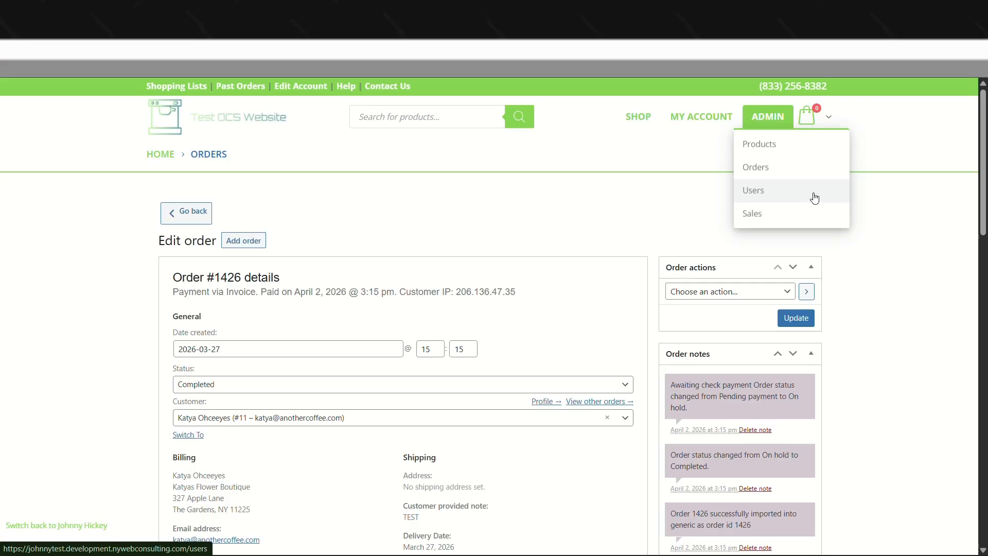
{"action": "left_click", "coordinate": [814, 198]}
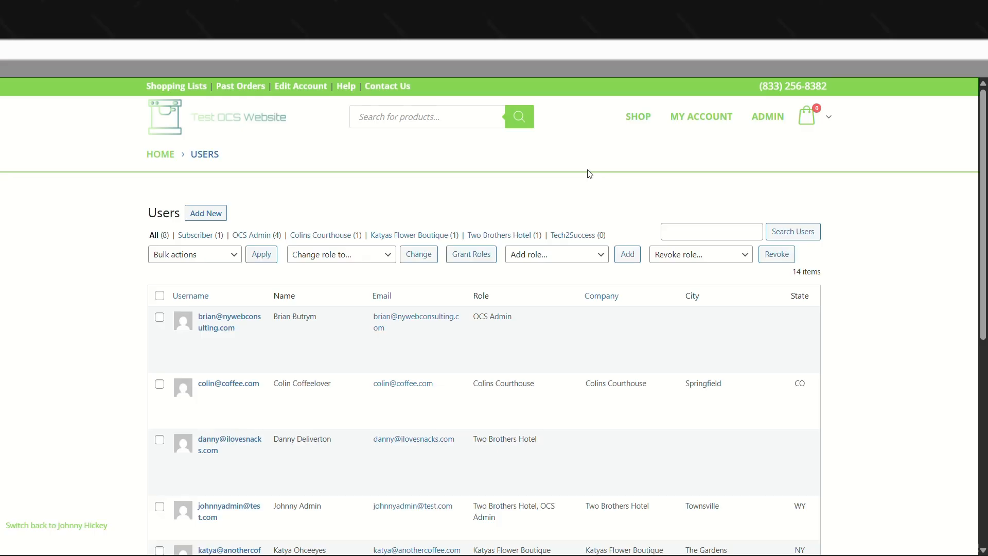
{"action": "mouse_move", "coordinate": [243, 400]}
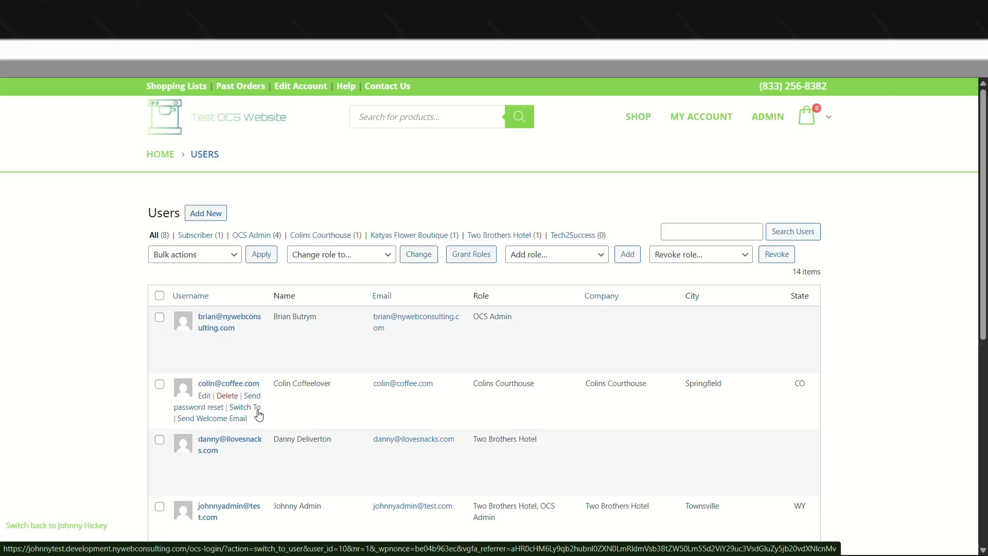
{"action": "left_click", "coordinate": [259, 414]}
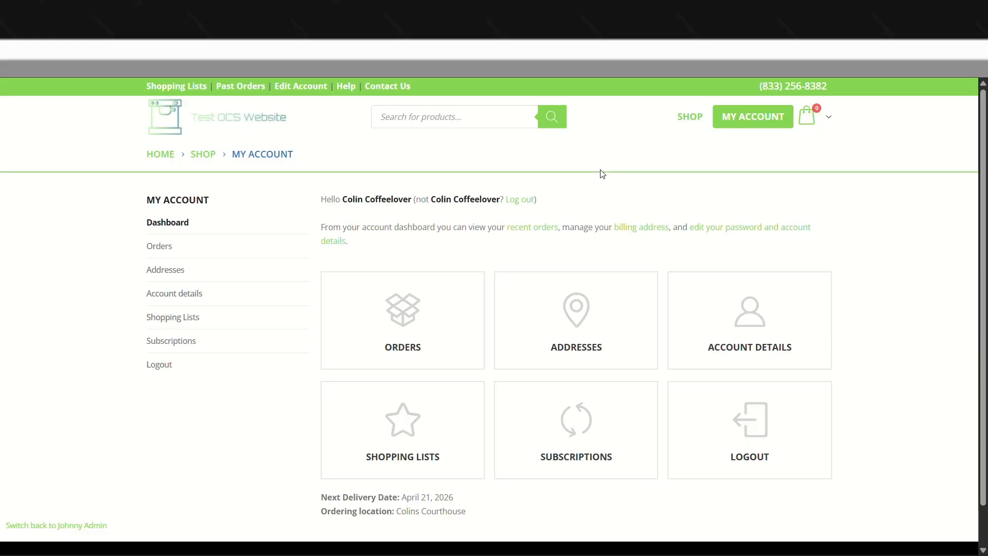
- Create a private shopping list named Cold Drinks from the Brisk Lemon Iced Tea 12oz product in the shop's Cold Drinks category
{"action": "left_click", "coordinate": [206, 156]}
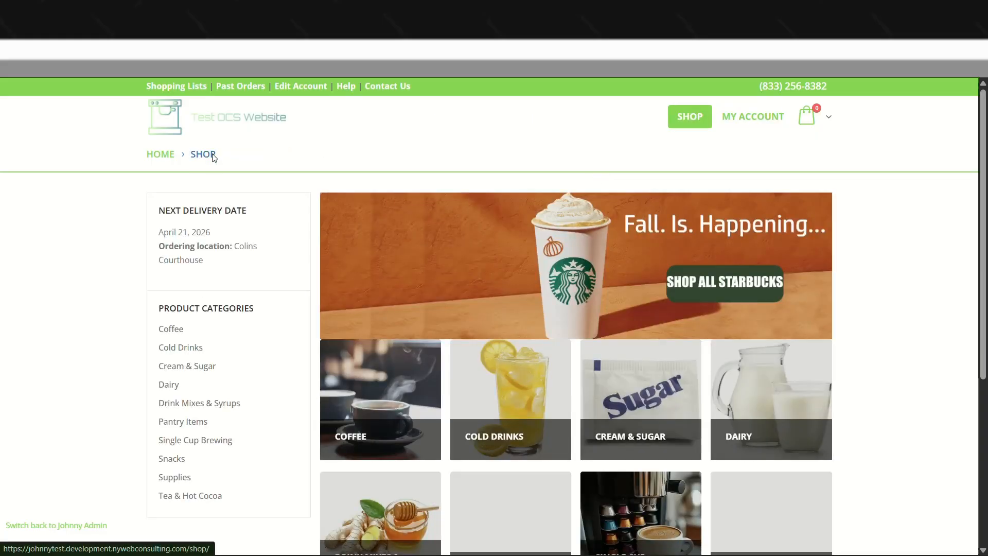
{"action": "left_click", "coordinate": [507, 427]}
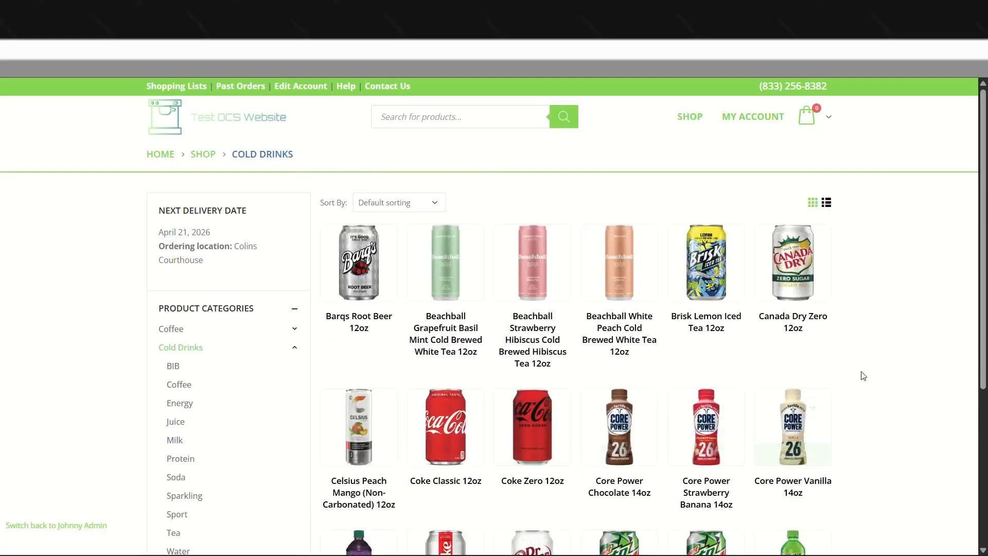
{"action": "left_click", "coordinate": [693, 253]}
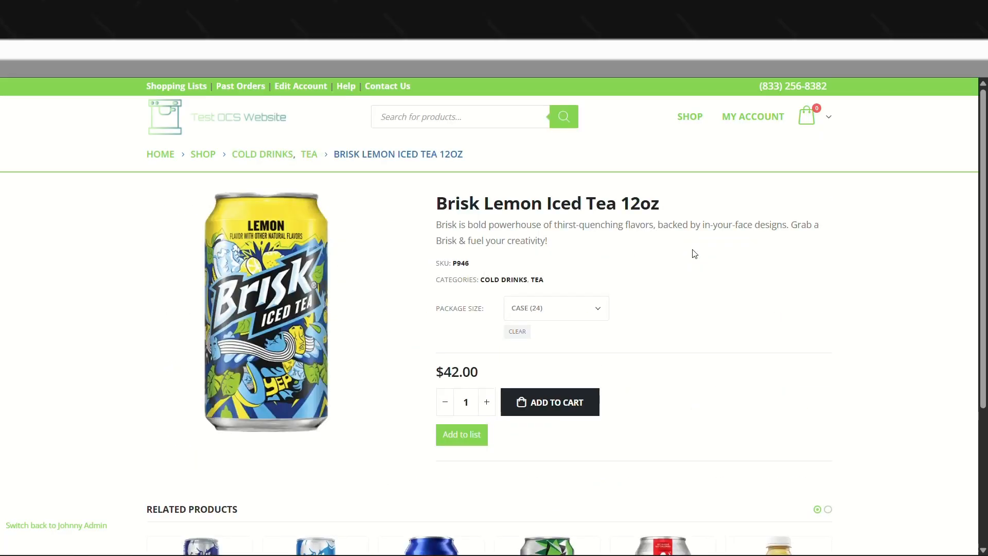
{"action": "left_click", "coordinate": [470, 438]}
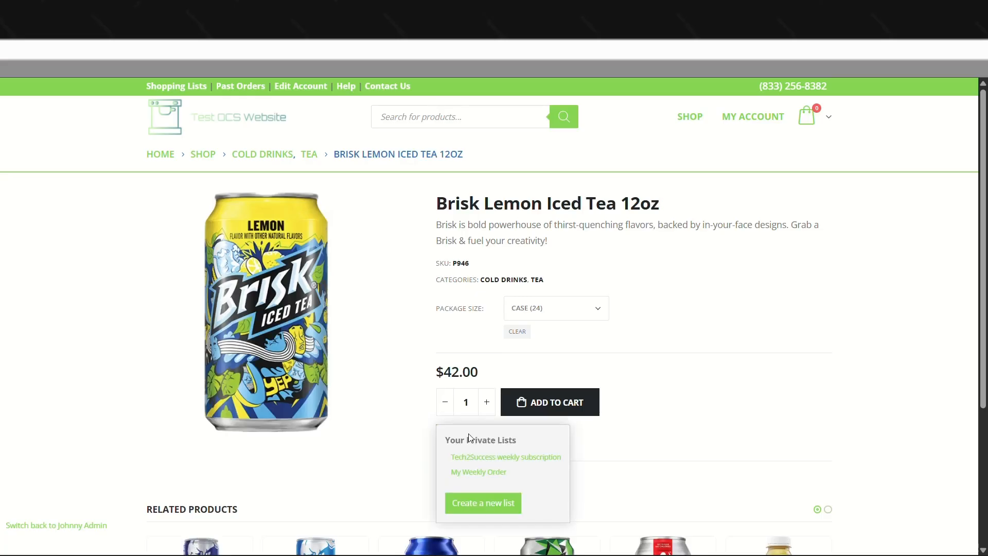
{"action": "left_click", "coordinate": [497, 506]}
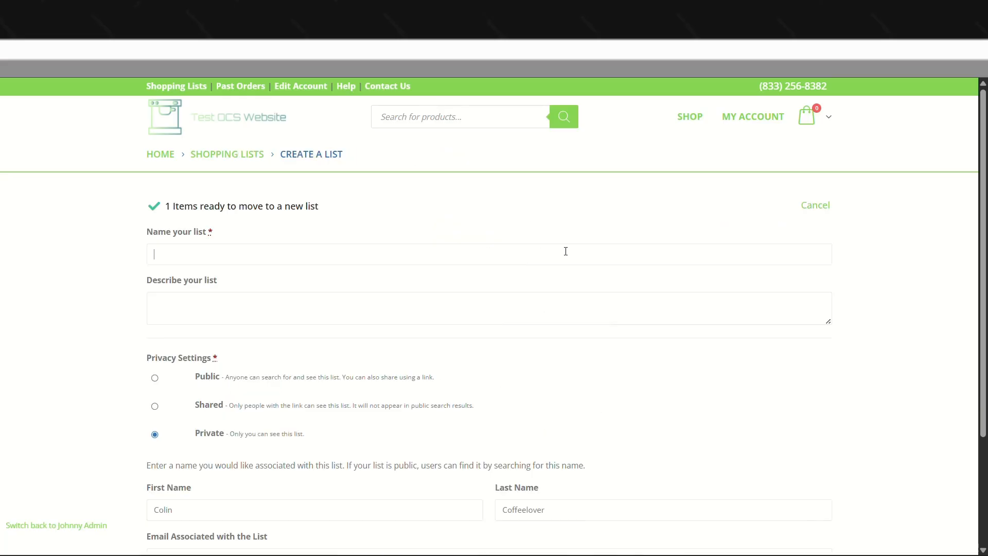
{"action": "type", "text": "Cold Drinks"}
{"action": "scroll", "coordinate": [628, 307], "scroll_direction": "down", "scroll_amount": 3}
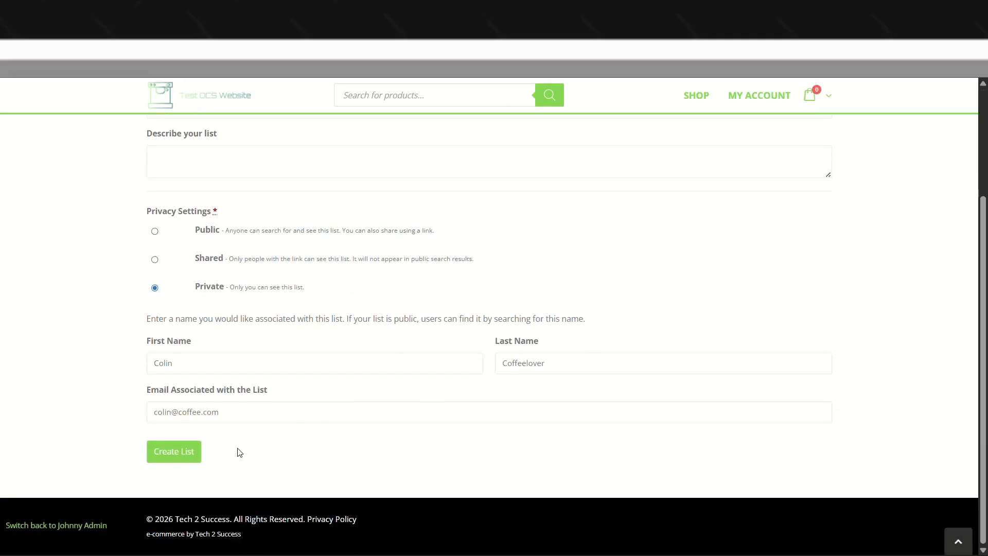
{"action": "left_click", "coordinate": [199, 455]}
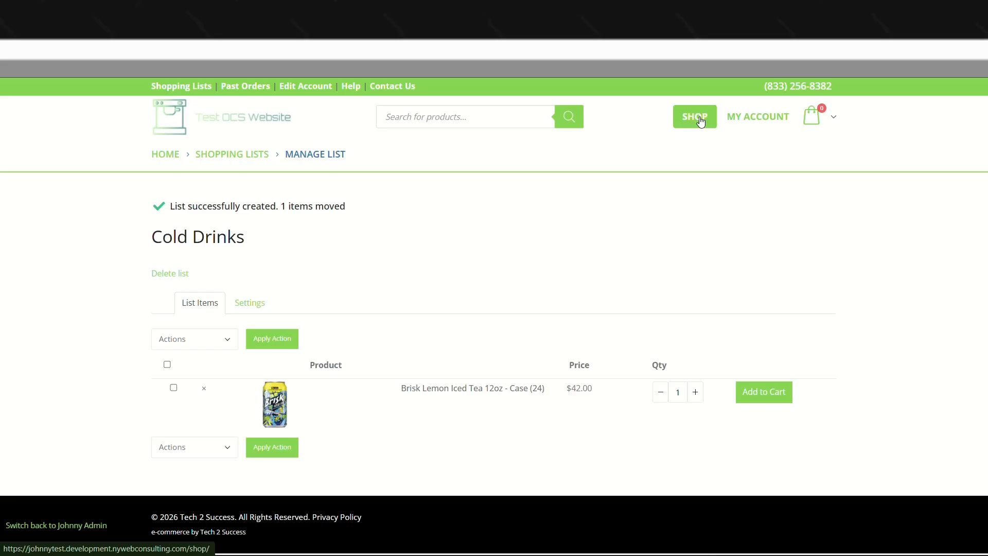
- Find Coke Zero 12oz in the Cold Drinks category and add it to the Cold Drinks shopping list
{"action": "left_click", "coordinate": [701, 121]}
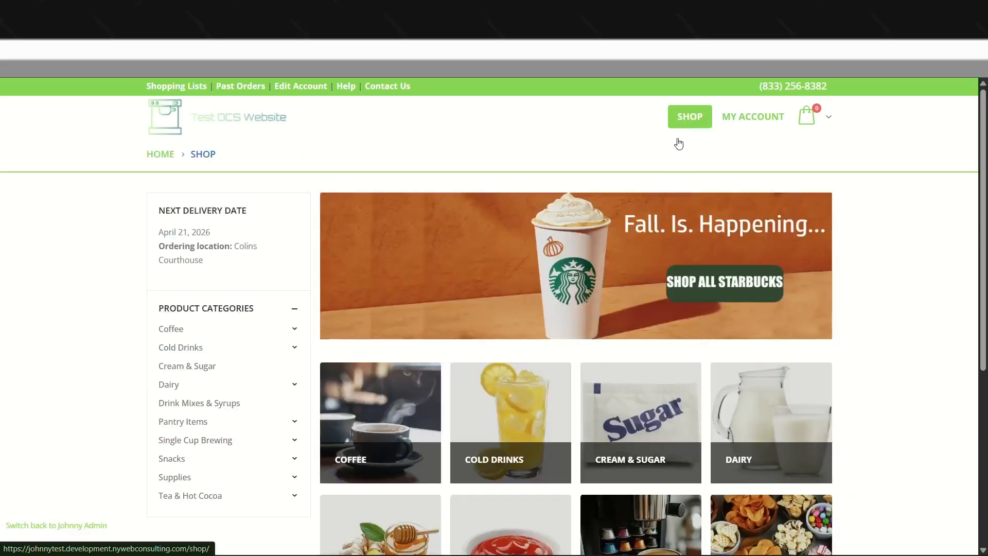
{"action": "left_click", "coordinate": [511, 391]}
{"action": "scroll", "coordinate": [566, 371], "scroll_direction": "down", "scroll_amount": 4}
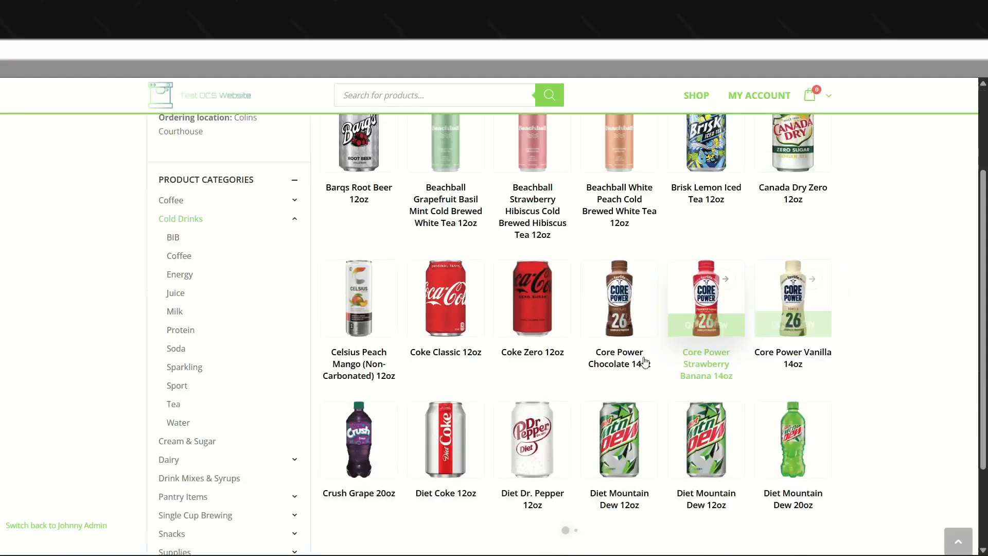
{"action": "left_click", "coordinate": [535, 298]}
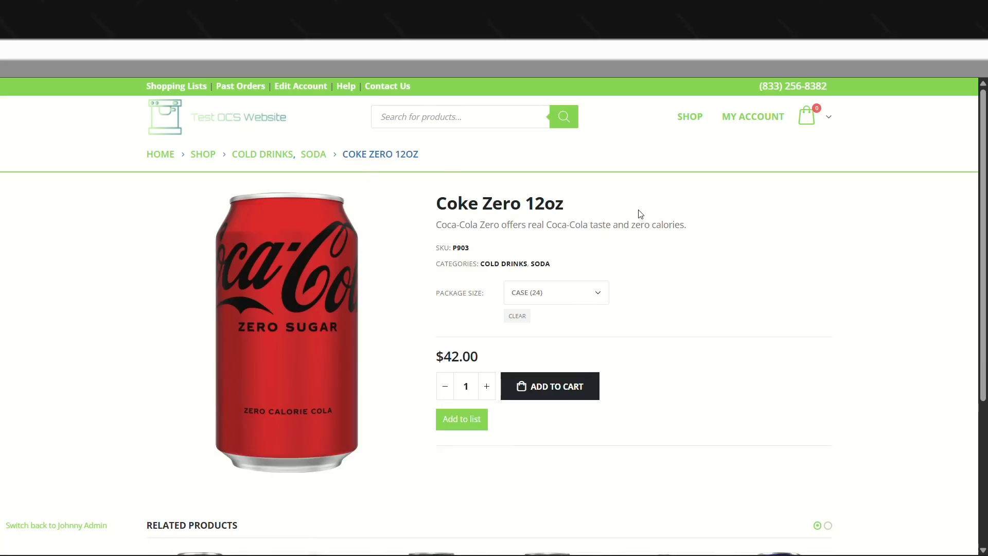
{"action": "mouse_move", "coordinate": [471, 423]}
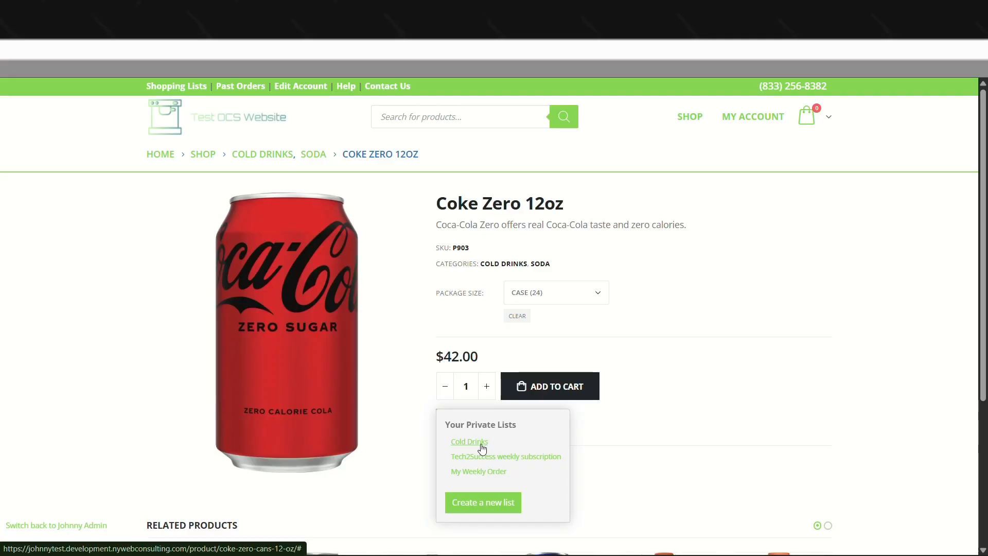
{"action": "left_click", "coordinate": [481, 445]}
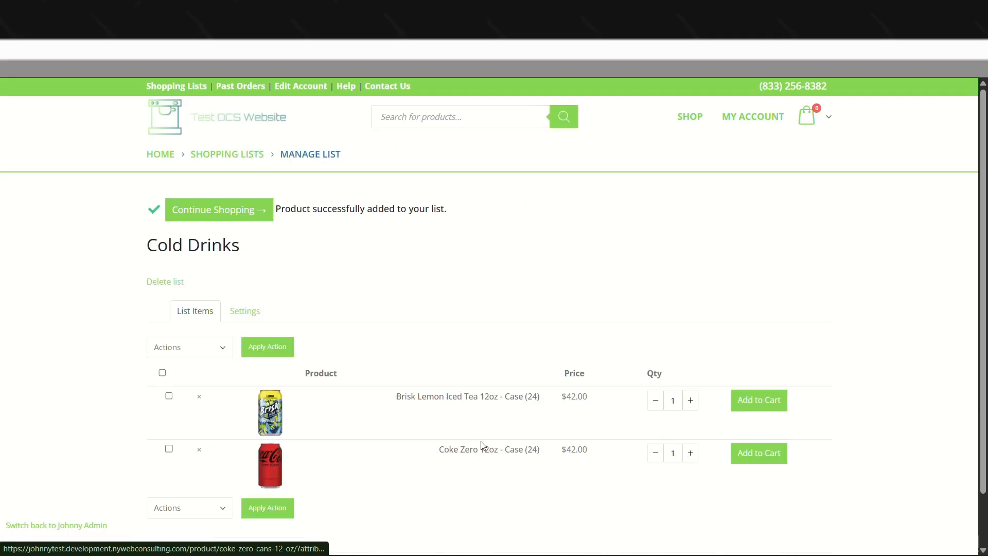
- Delete the entire Cold Drinks shopping list
{"action": "scroll", "coordinate": [643, 214], "scroll_direction": "down", "scroll_amount": 1}
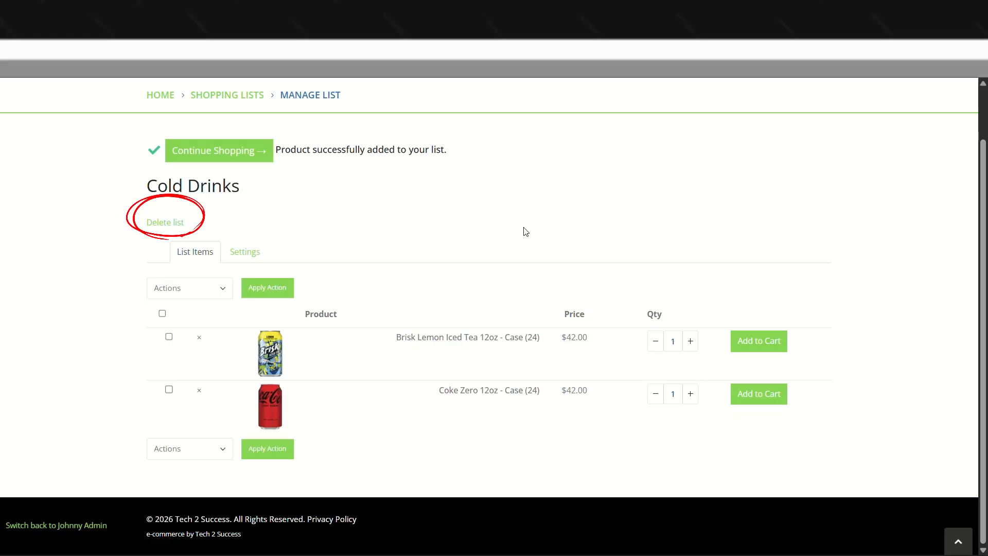
{"action": "left_click", "coordinate": [171, 228]}
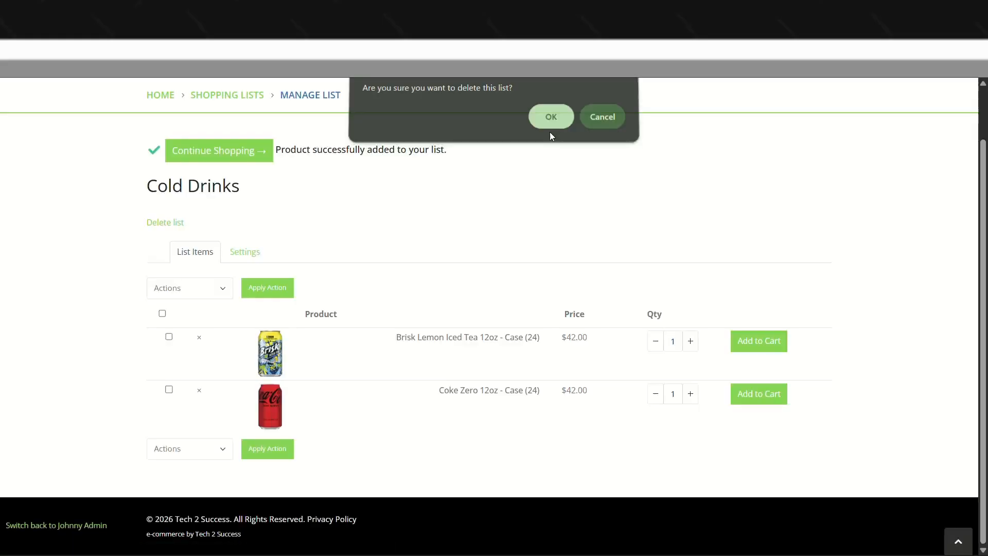
{"action": "left_click", "coordinate": [550, 129]}
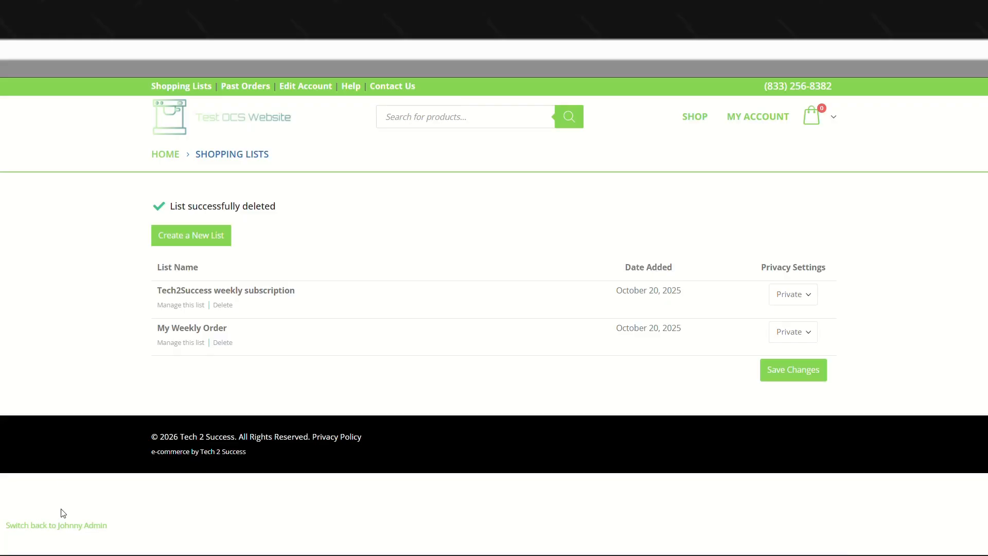
- Switch back to the admin account and open the admin sales overview
{"action": "left_click", "coordinate": [93, 526]}
{"action": "mouse_move", "coordinate": [780, 121]}
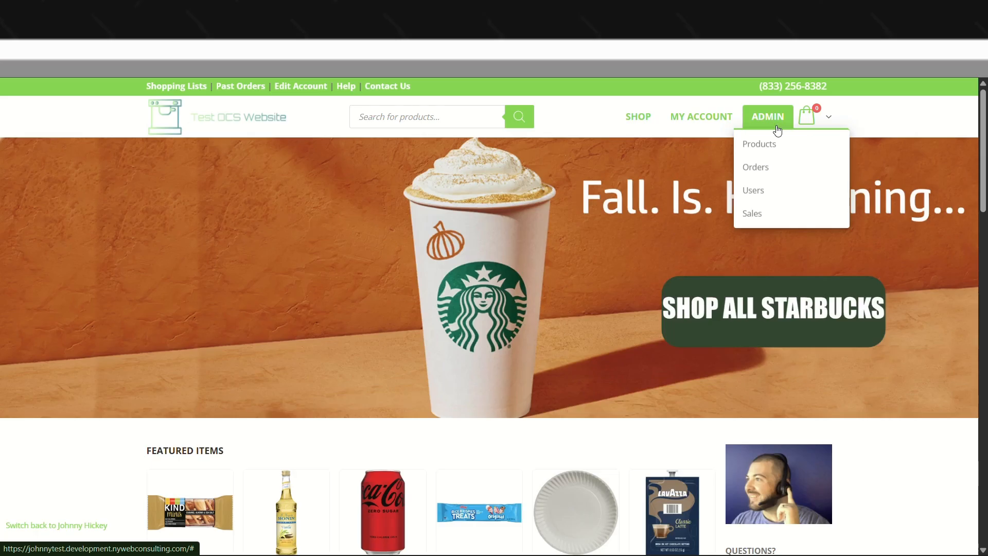
{"action": "left_click", "coordinate": [757, 213]}
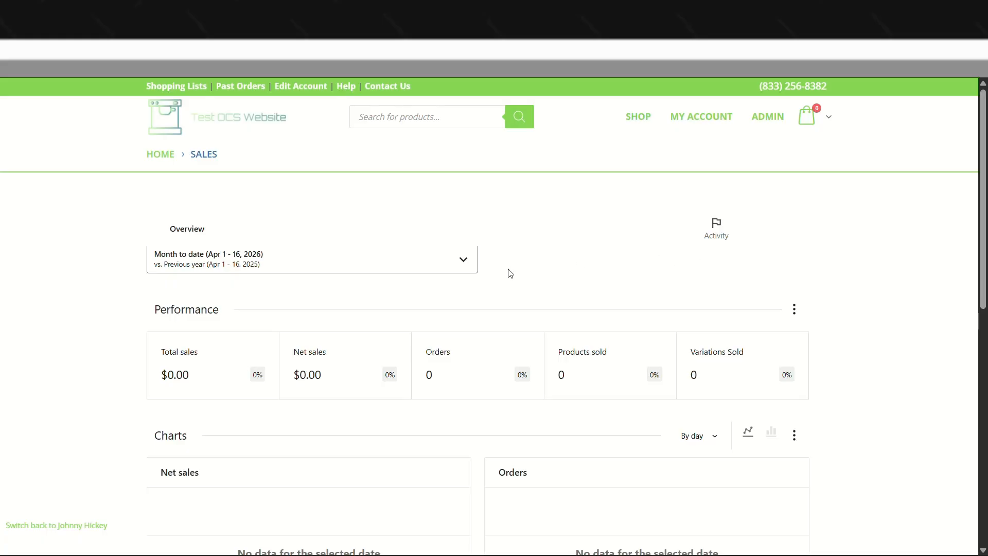
- Set the sales overview's date range to the Year to date preset
{"action": "left_click", "coordinate": [464, 263]}
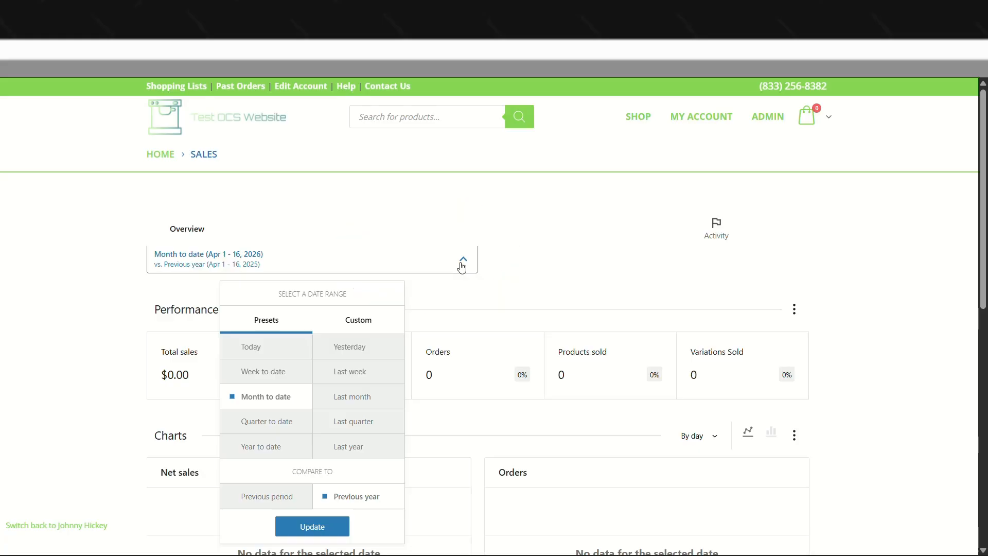
{"action": "left_click", "coordinate": [279, 457]}
{"action": "left_click", "coordinate": [303, 527]}
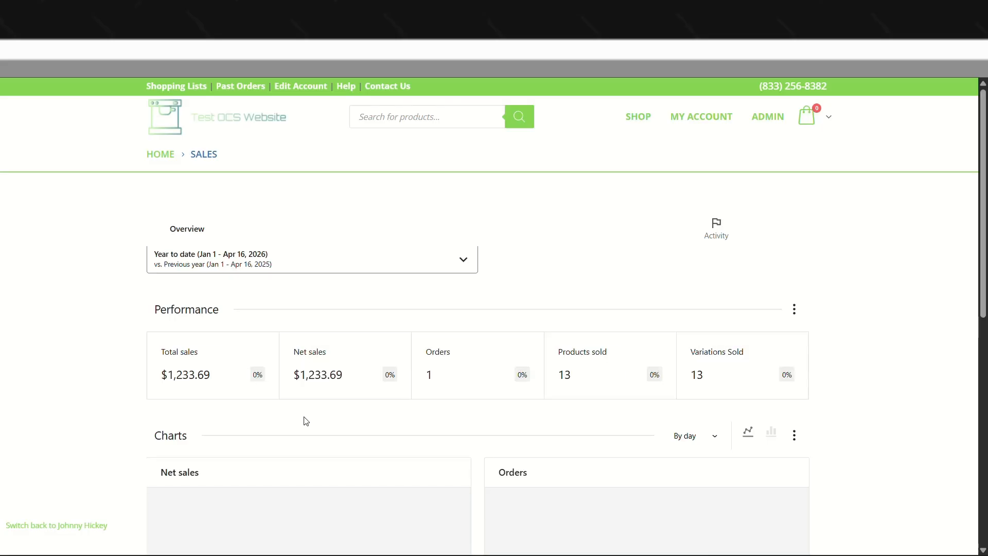
- Hide Net sales and show Average order value among the stats in the Performance section
{"action": "scroll", "coordinate": [858, 276], "scroll_direction": "down", "scroll_amount": 1}
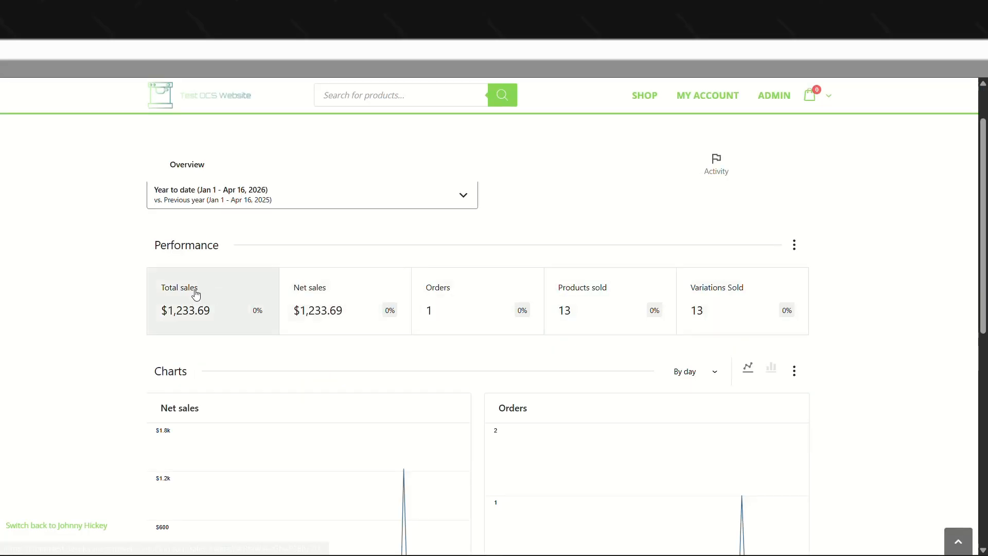
{"action": "left_click", "coordinate": [798, 244]}
{"action": "scroll", "coordinate": [845, 220], "scroll_direction": "down", "scroll_amount": 2}
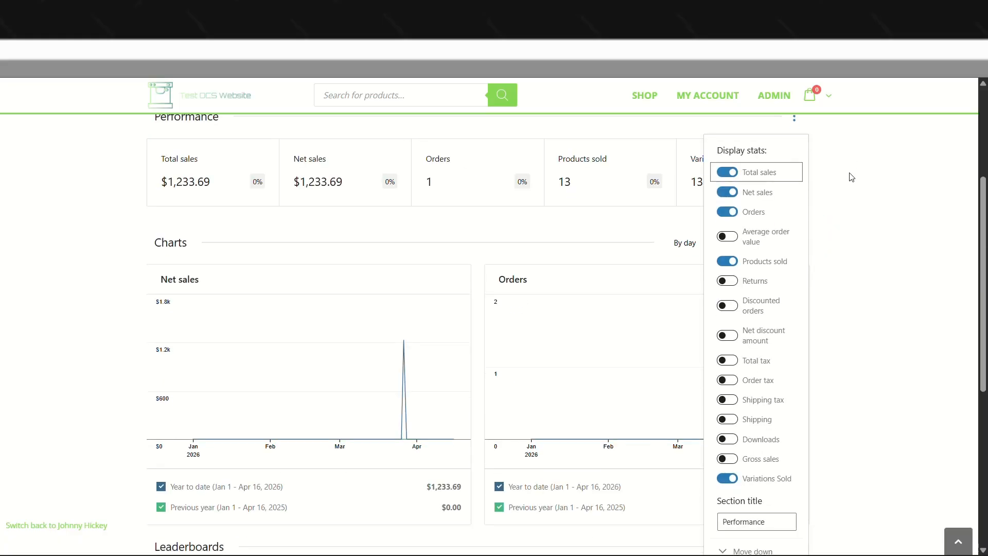
{"action": "left_click", "coordinate": [727, 193]}
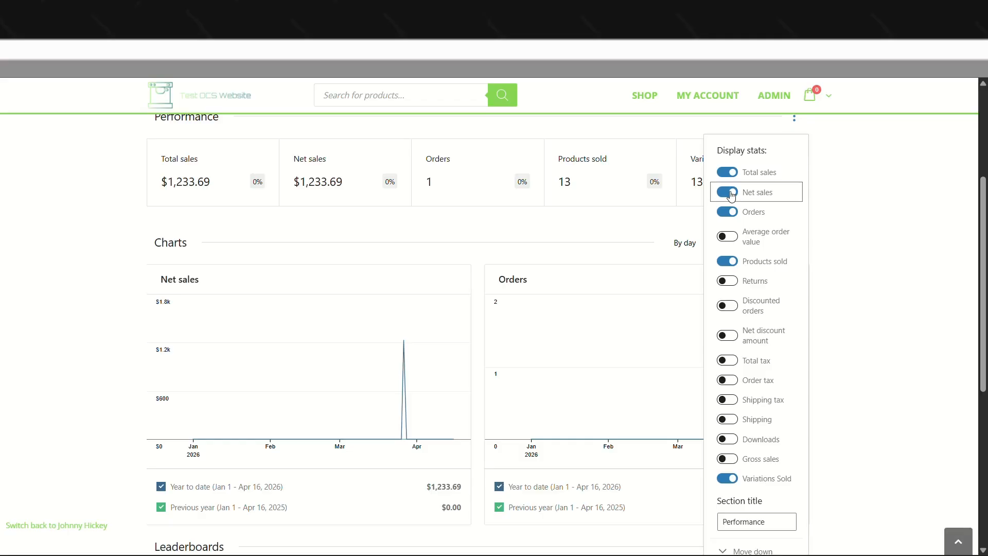
{"action": "left_click", "coordinate": [729, 237]}
{"action": "scroll", "coordinate": [772, 216], "scroll_direction": "up", "scroll_amount": 3}
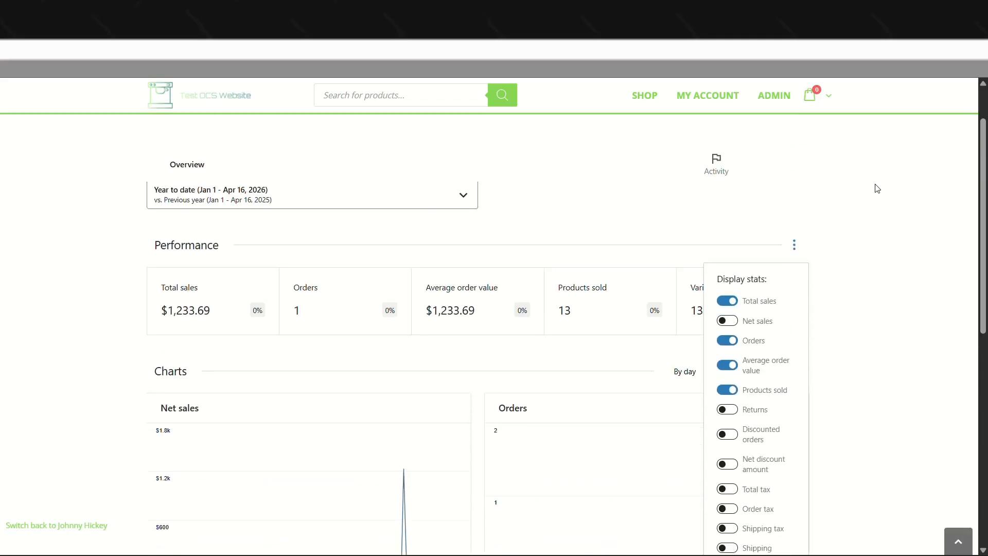
{"action": "left_click", "coordinate": [795, 249]}
- Enable the Top Customers - Total Spend table in the Leaderboards section
{"action": "scroll", "coordinate": [888, 357], "scroll_direction": "down", "scroll_amount": 8}
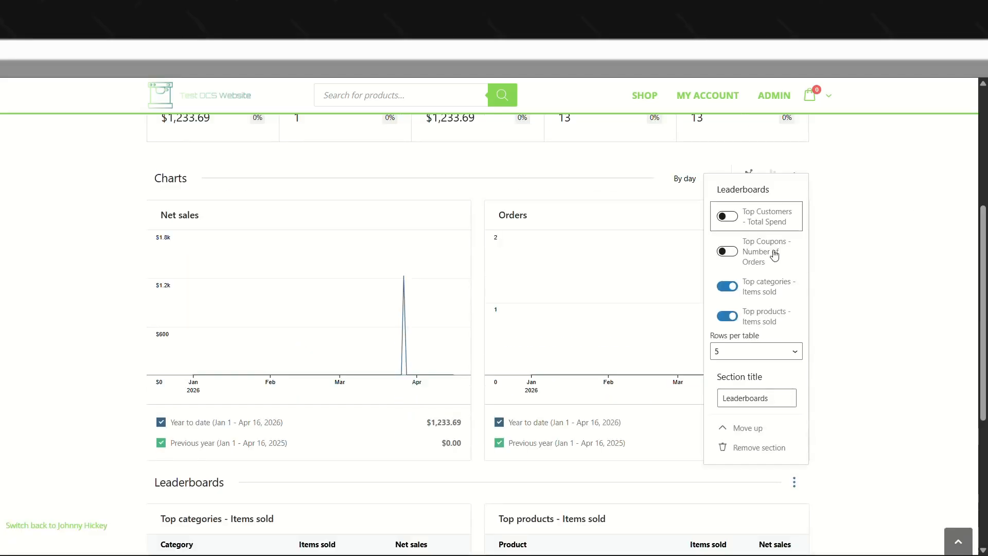
{"action": "left_click", "coordinate": [761, 218]}
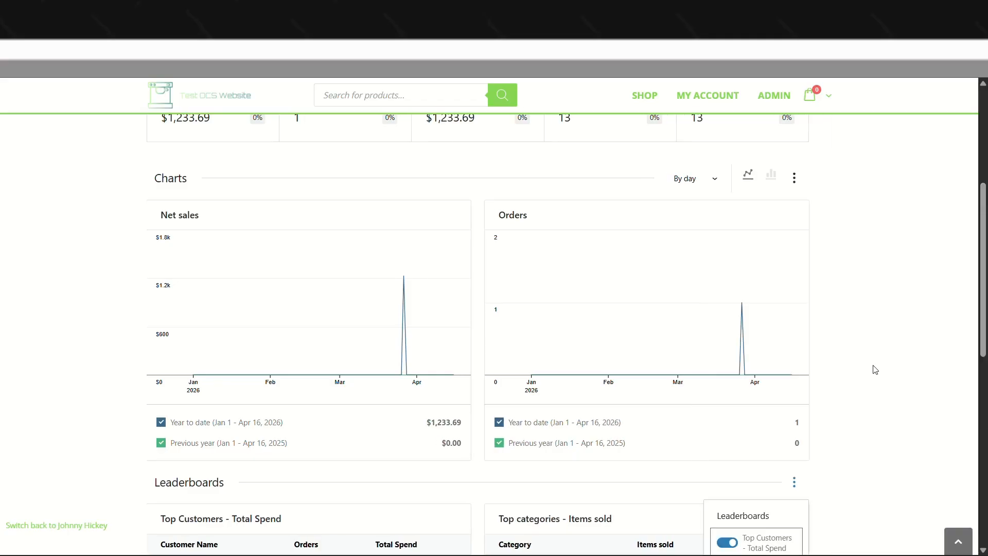